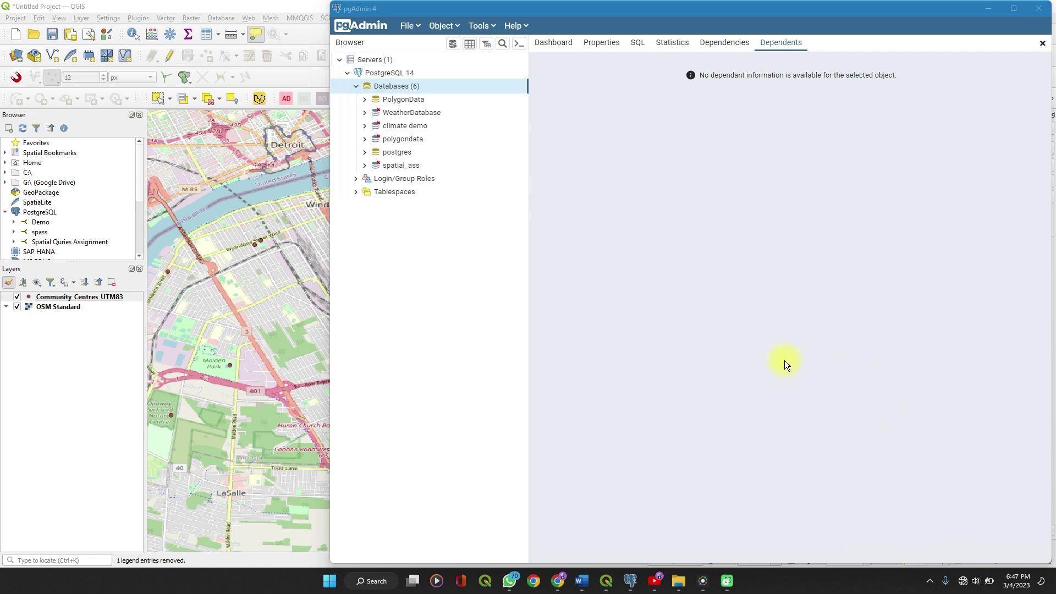
Maximize pgAdmin 4 to show the PostgreSQL 14 server's six databases.
click(1012, 9)
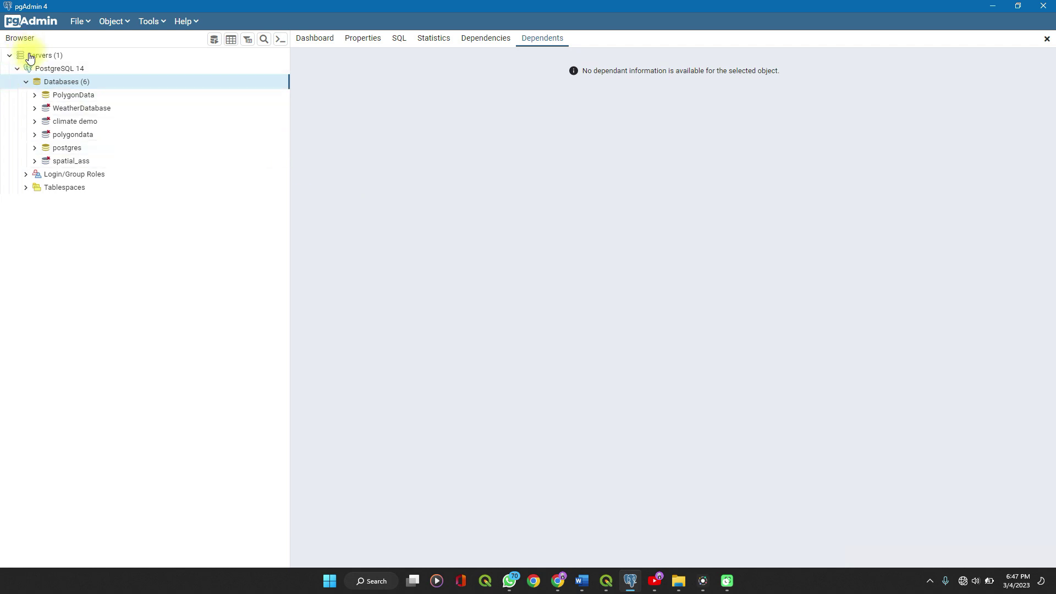
Create a database named spatialdatahub on PostgreSQL 14 via Object > Create > Database.
click(107, 21)
mouse_move(158, 42)
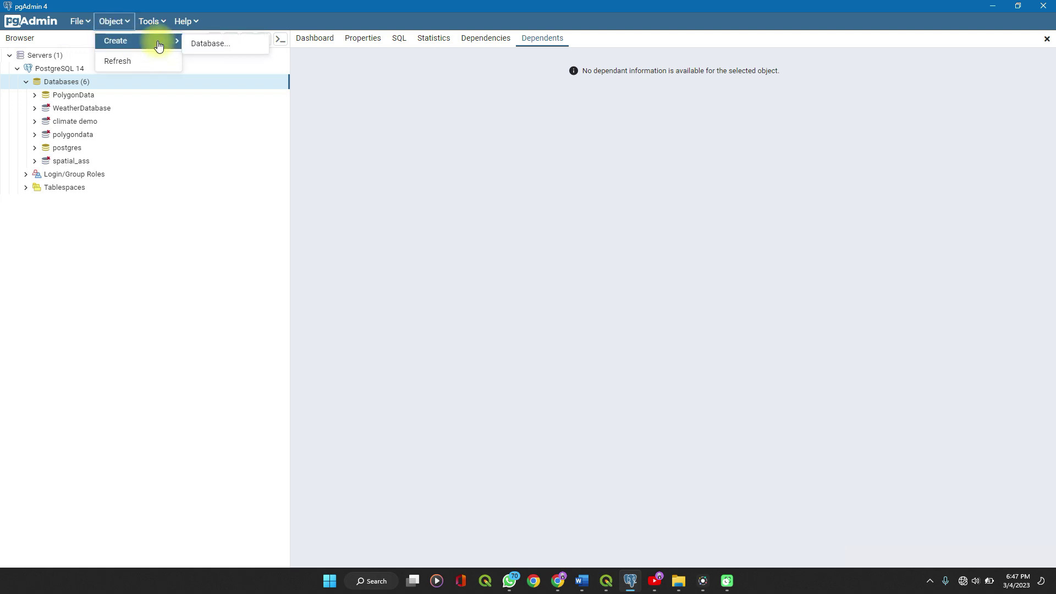
click(213, 45)
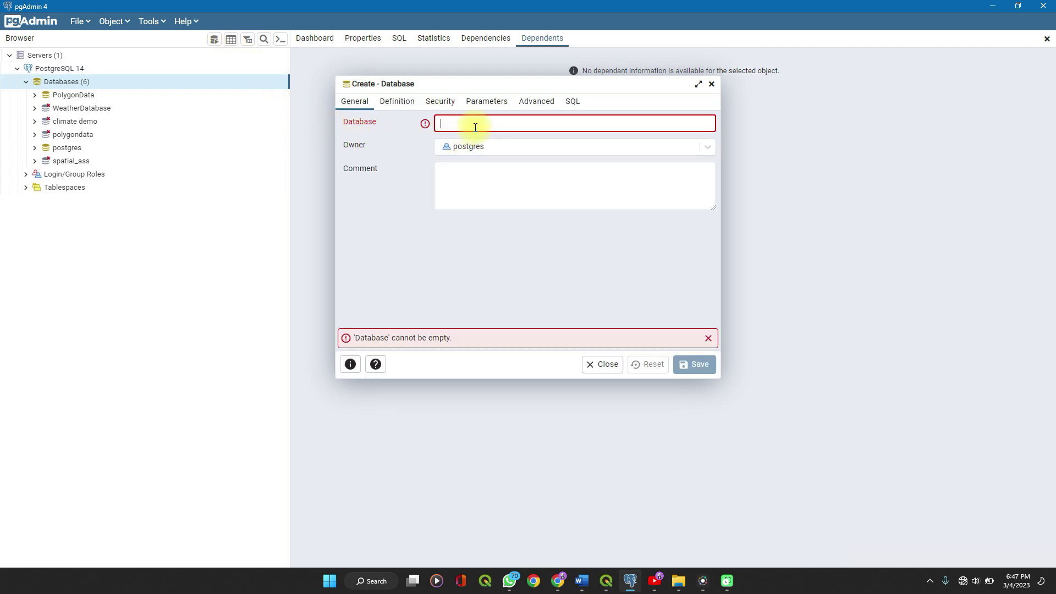
text(spa)
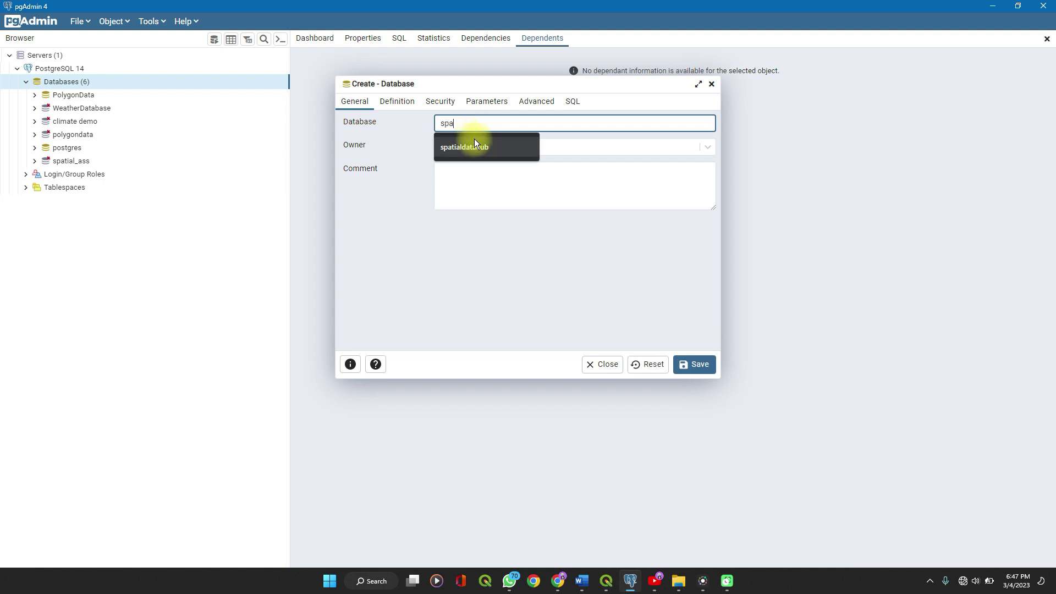
click(474, 144)
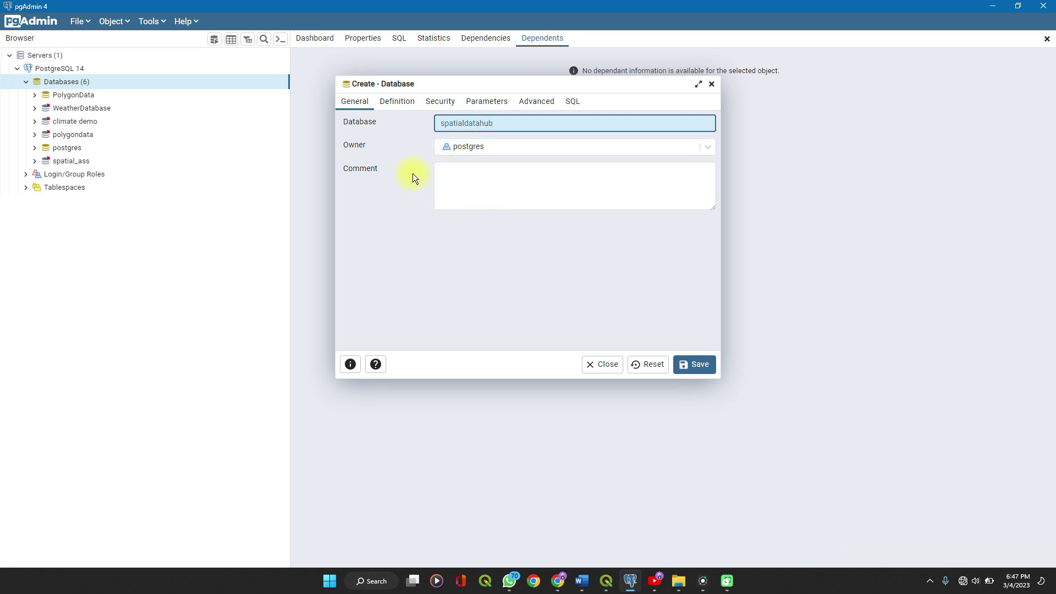
click(695, 366)
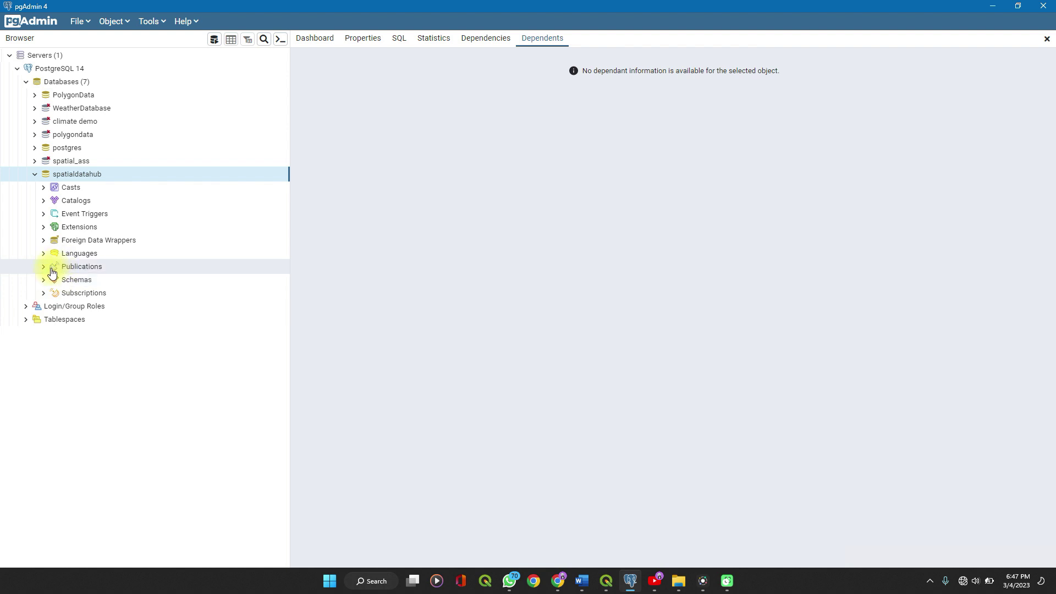
Add the postgis extension under spatialdatahub's Extensions, then minimize pgAdmin to reveal QGIS.
click(44, 228)
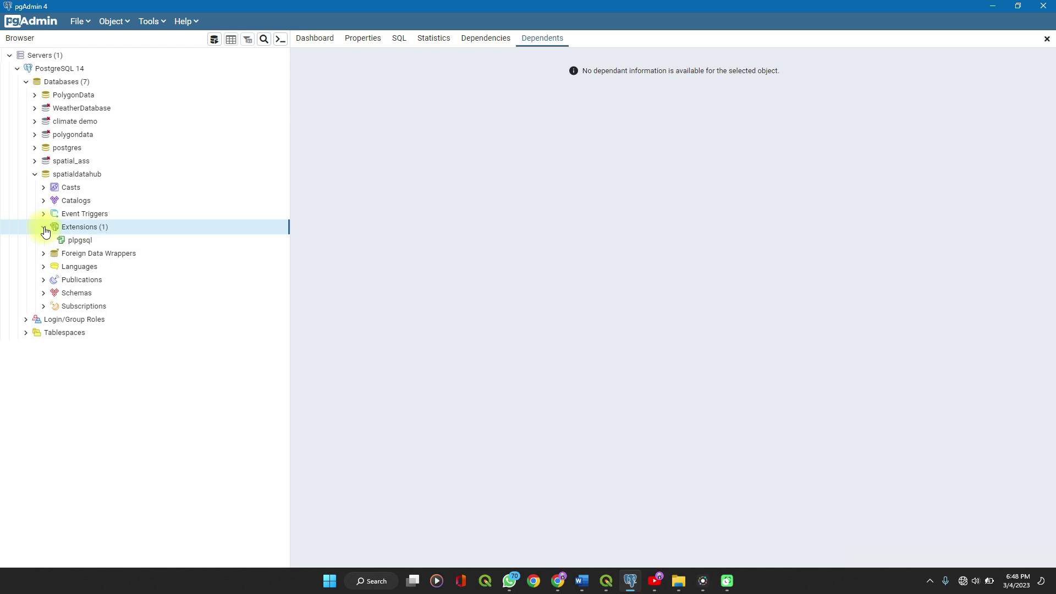
right_click(71, 227)
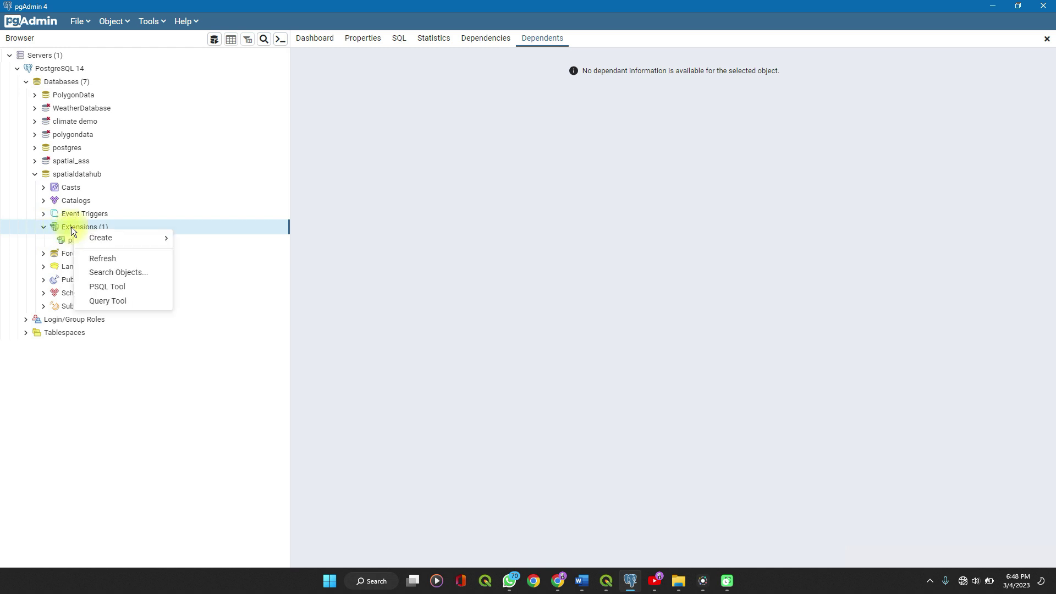
mouse_move(108, 237)
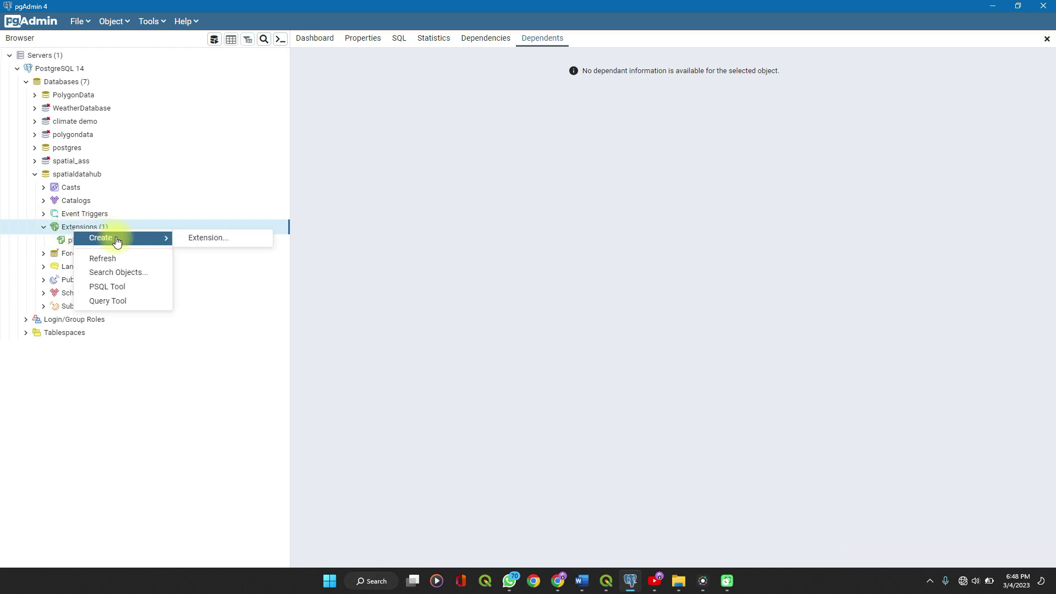
click(203, 238)
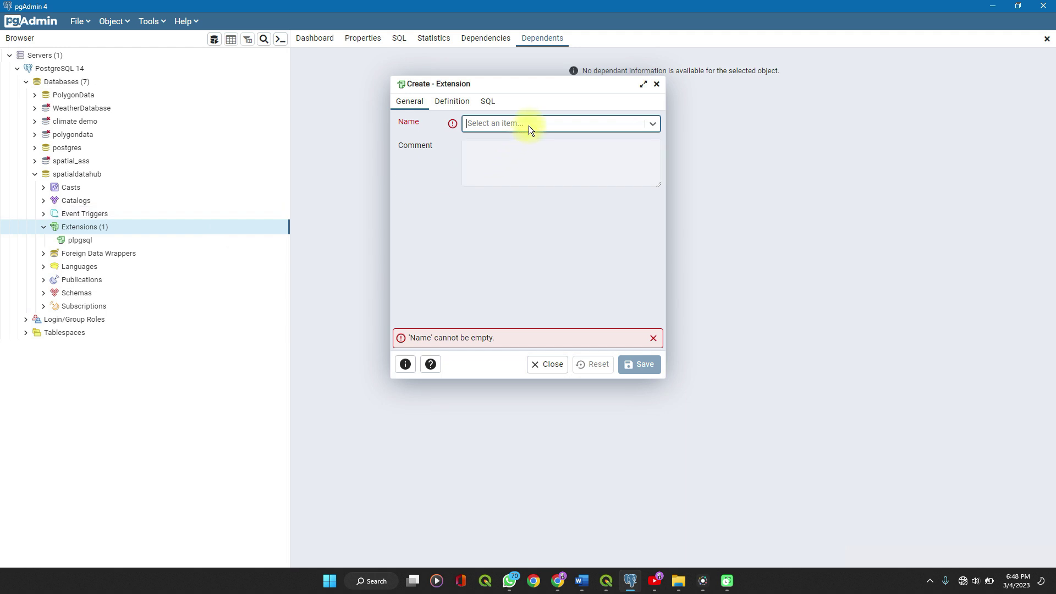
text(po)
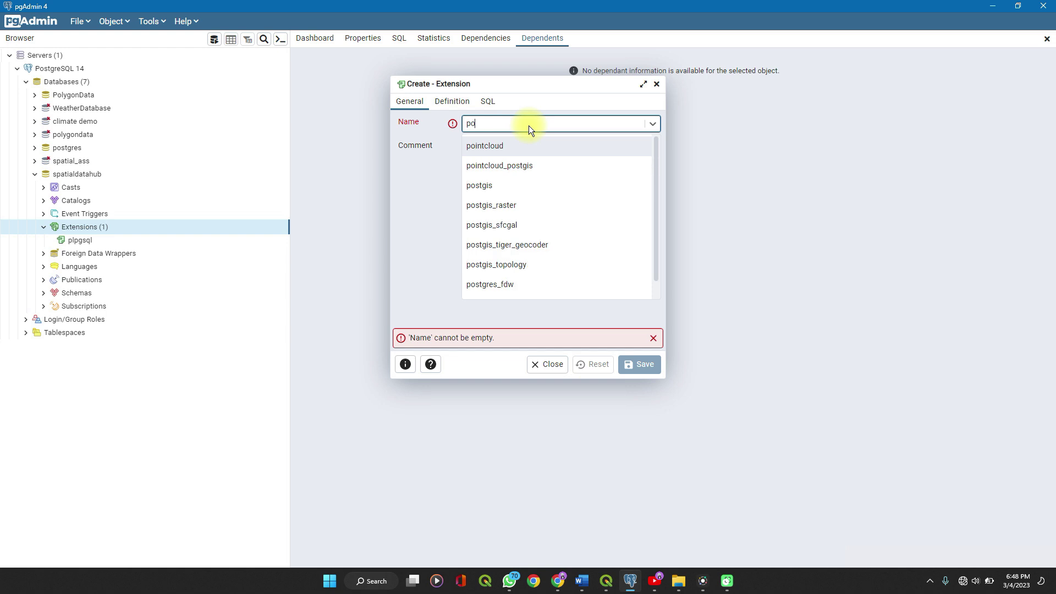
text(s)
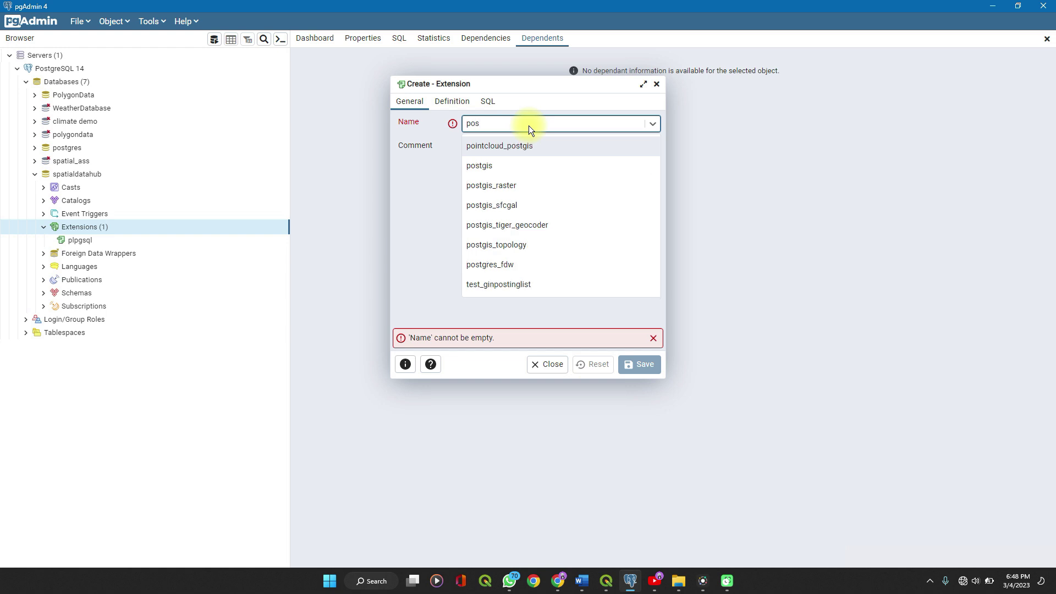
click(481, 163)
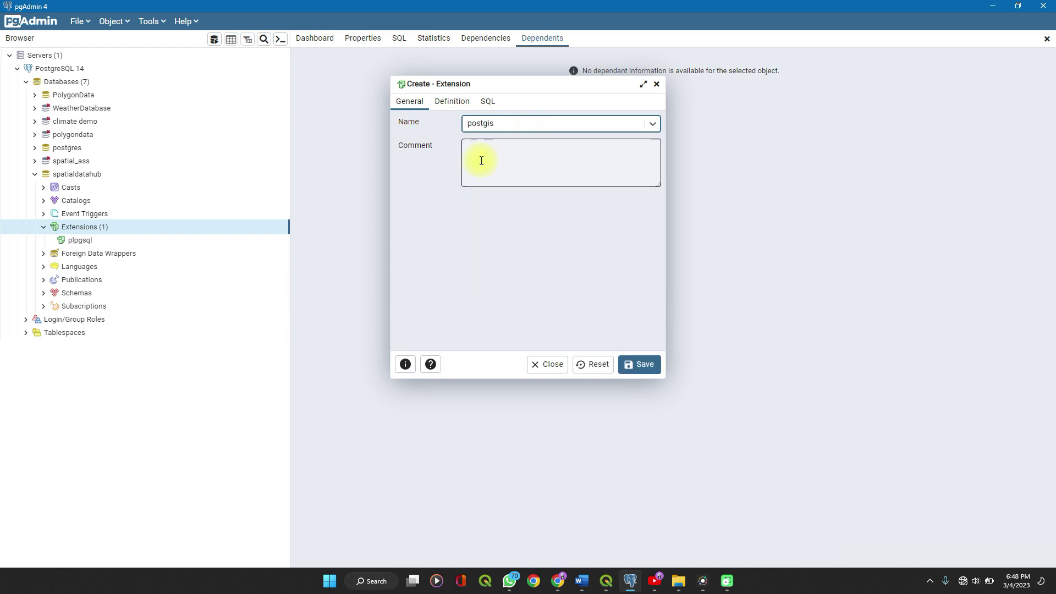
click(636, 365)
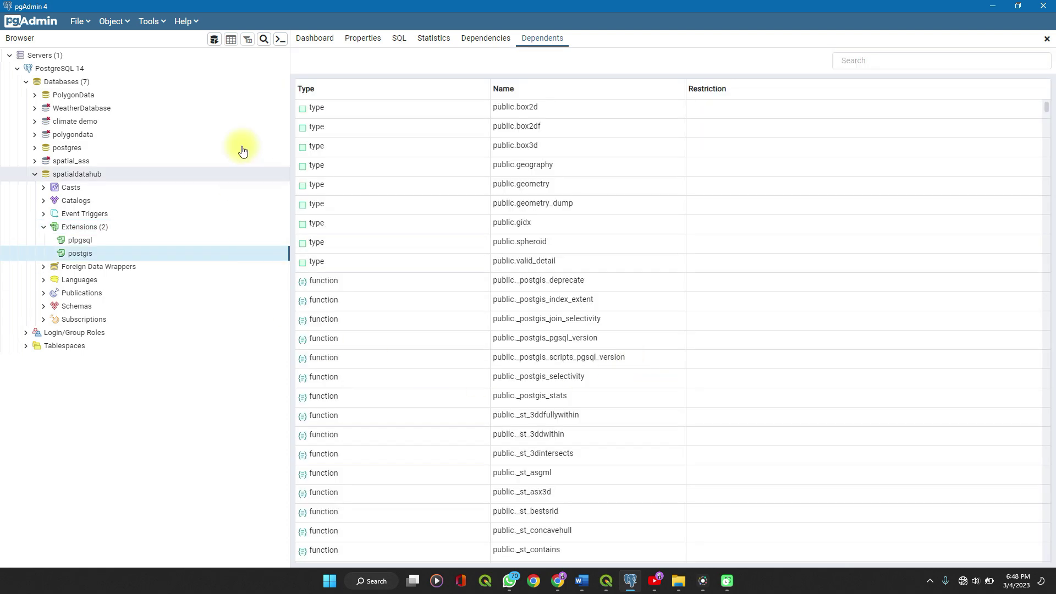
click(993, 6)
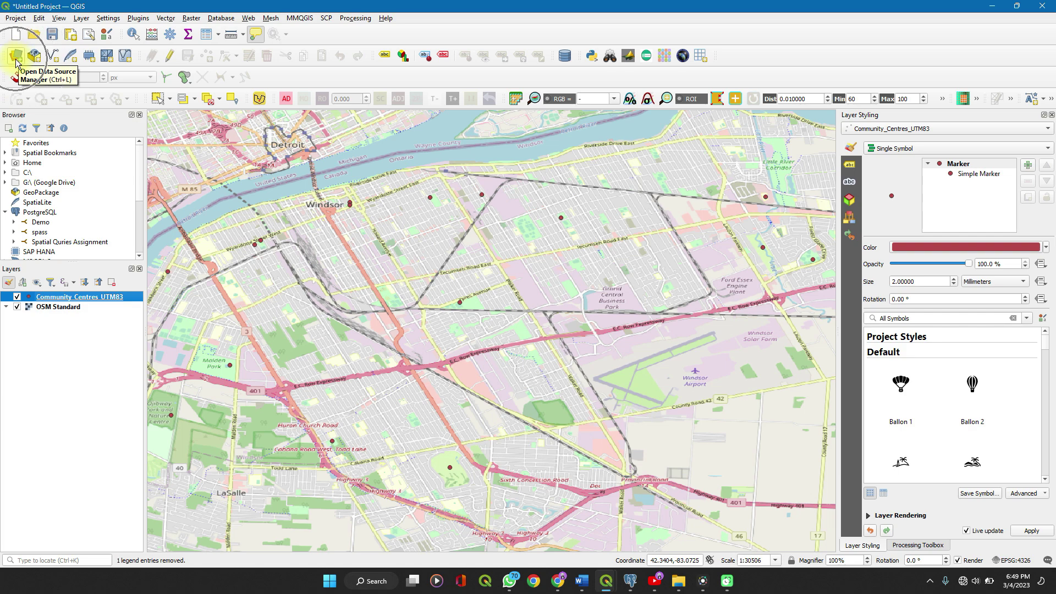
Bring up and then dismiss the QGIS panels and toolbars menu.
click(133, 34)
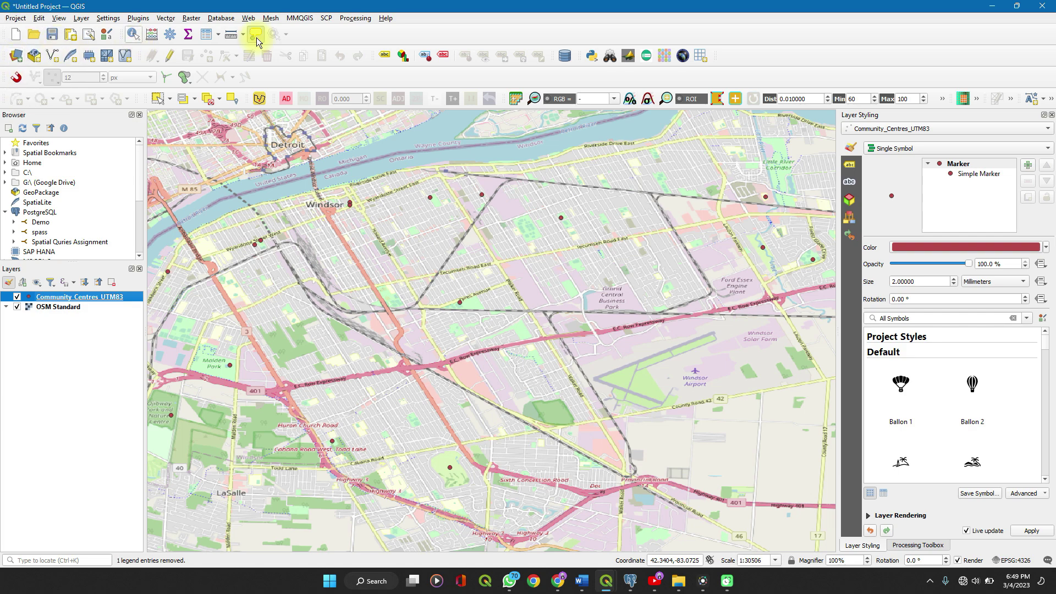
right_click(537, 31)
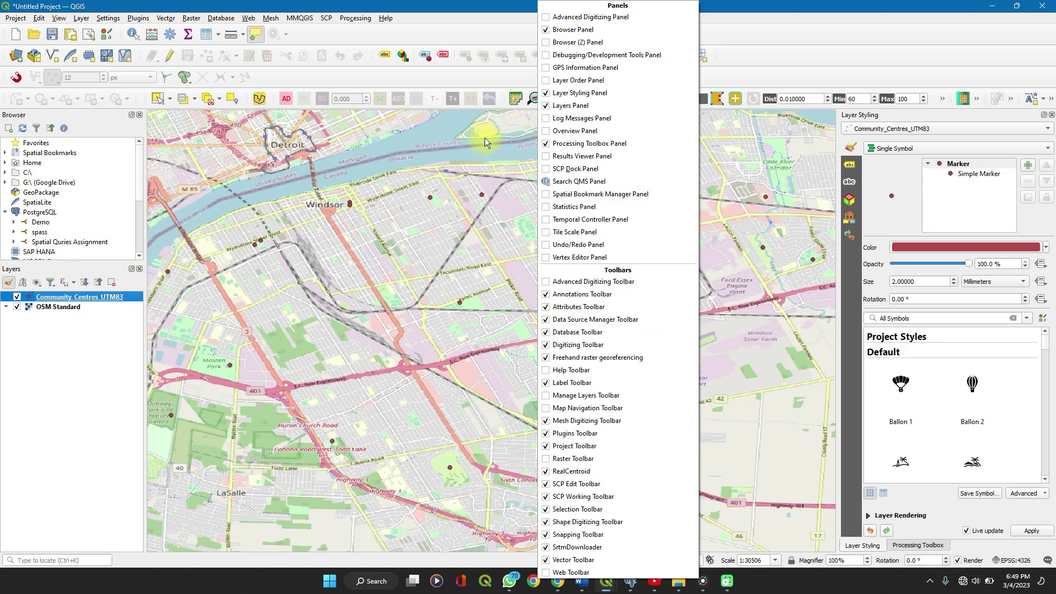
click(447, 38)
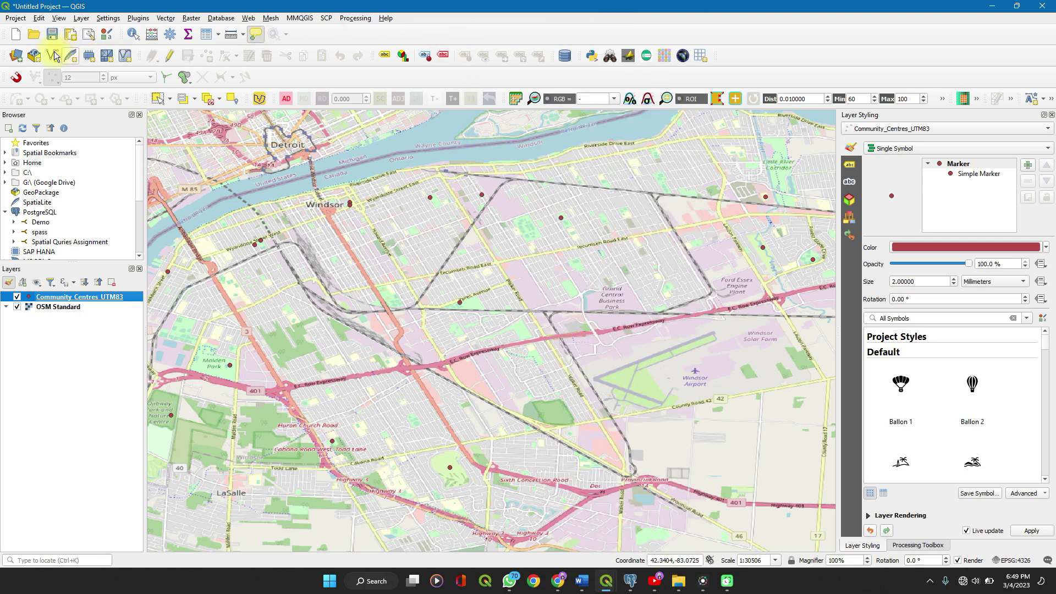
Start a PostGIS connection spatialdatahub with host localhost, port 5432, database spatialdatahub.
click(16, 56)
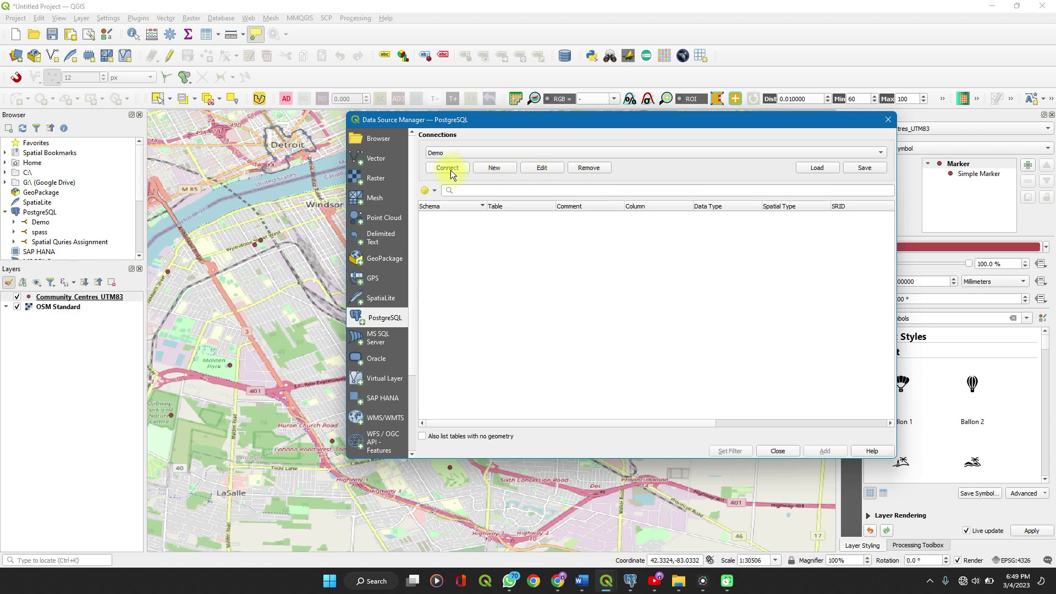
click(491, 169)
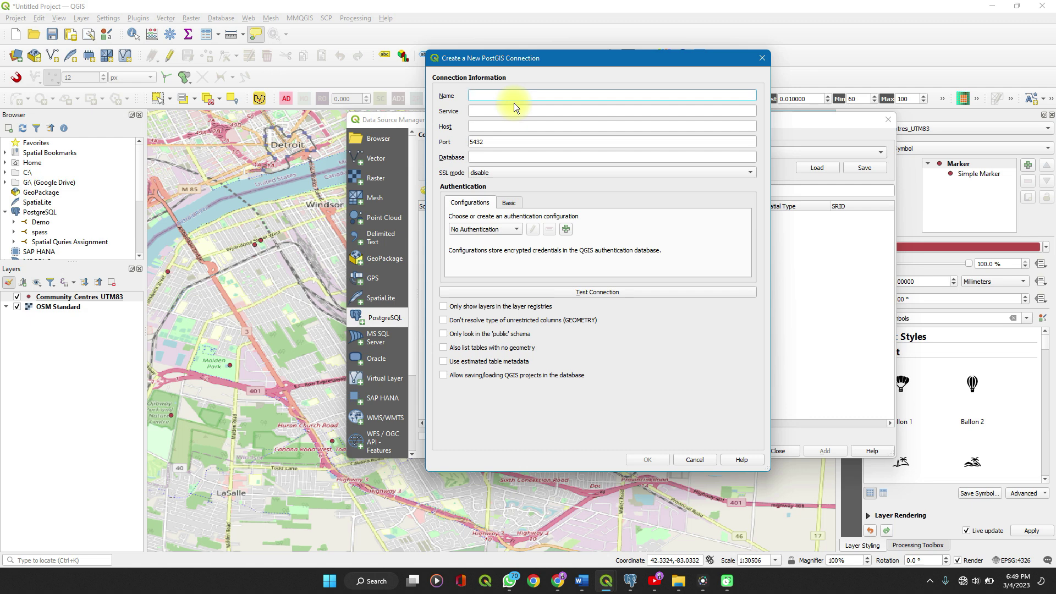
text(spatialdatahub)
click(497, 126)
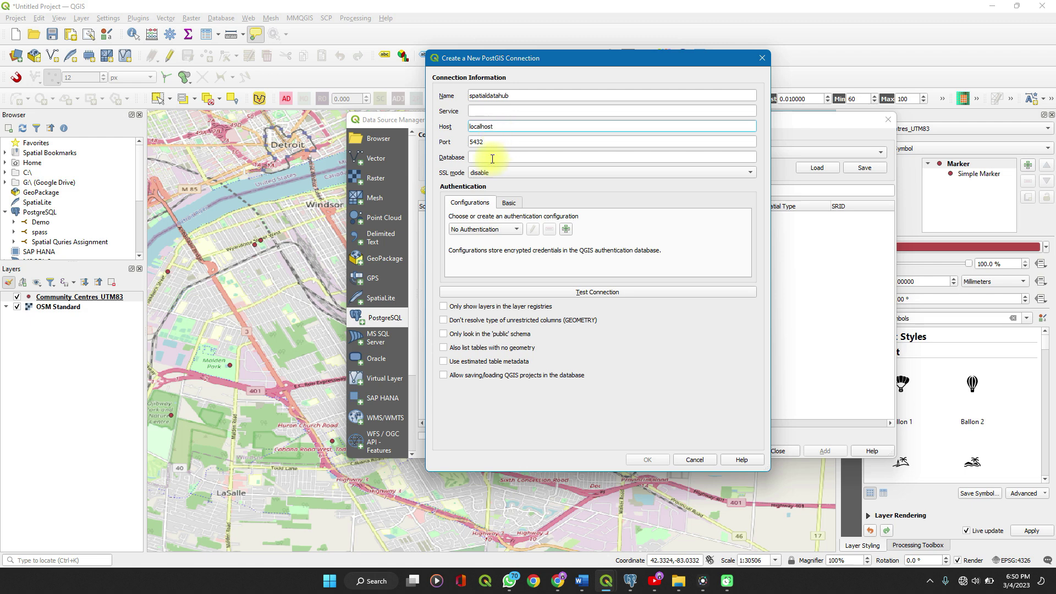
click(492, 159)
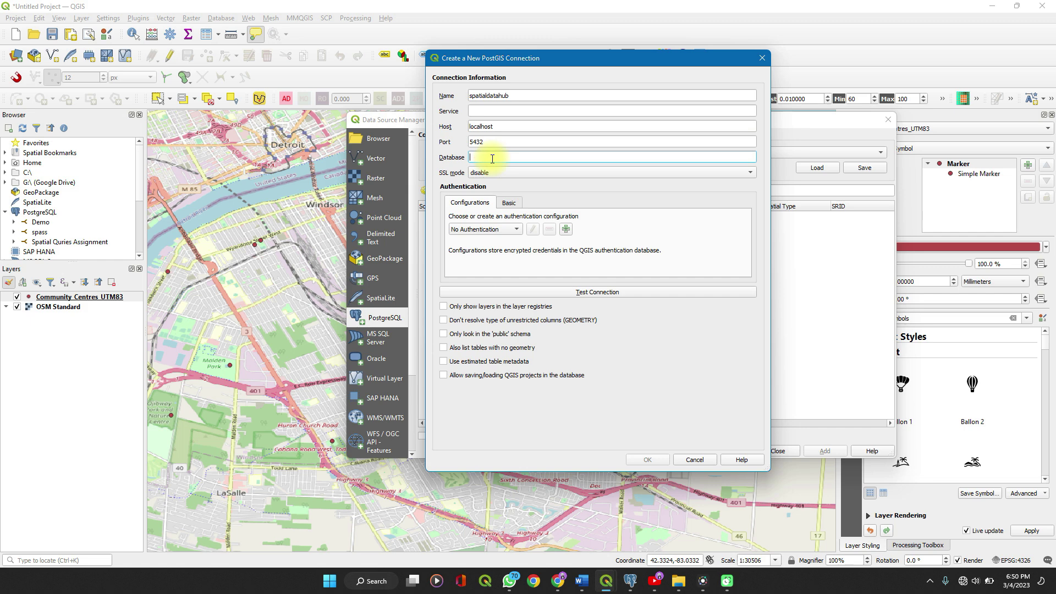
text(spatialdatahub)
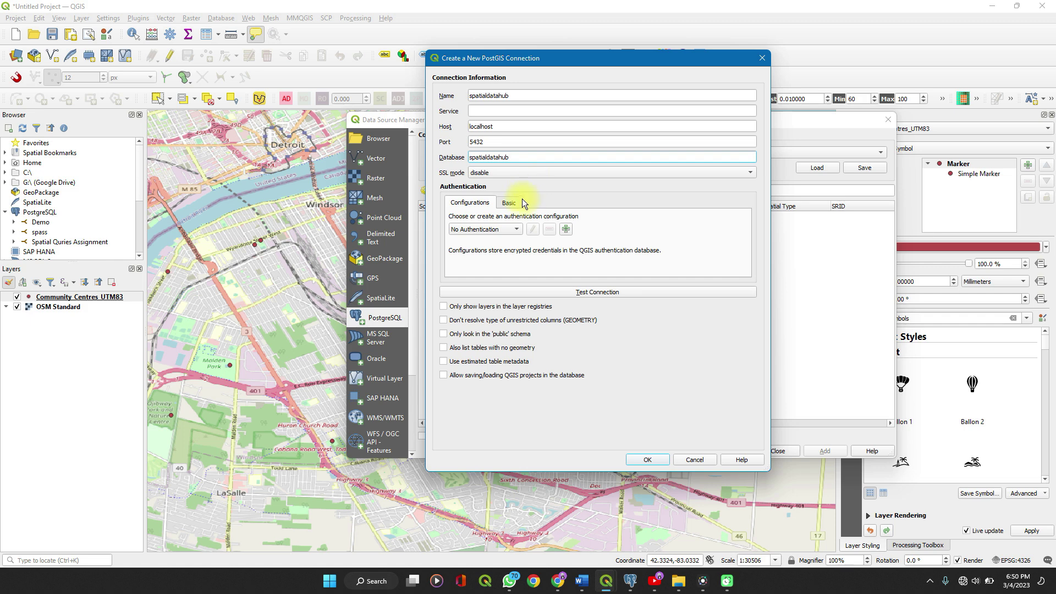
Create a Basic authentication configuration named spatial with the postgres username and its password.
click(567, 232)
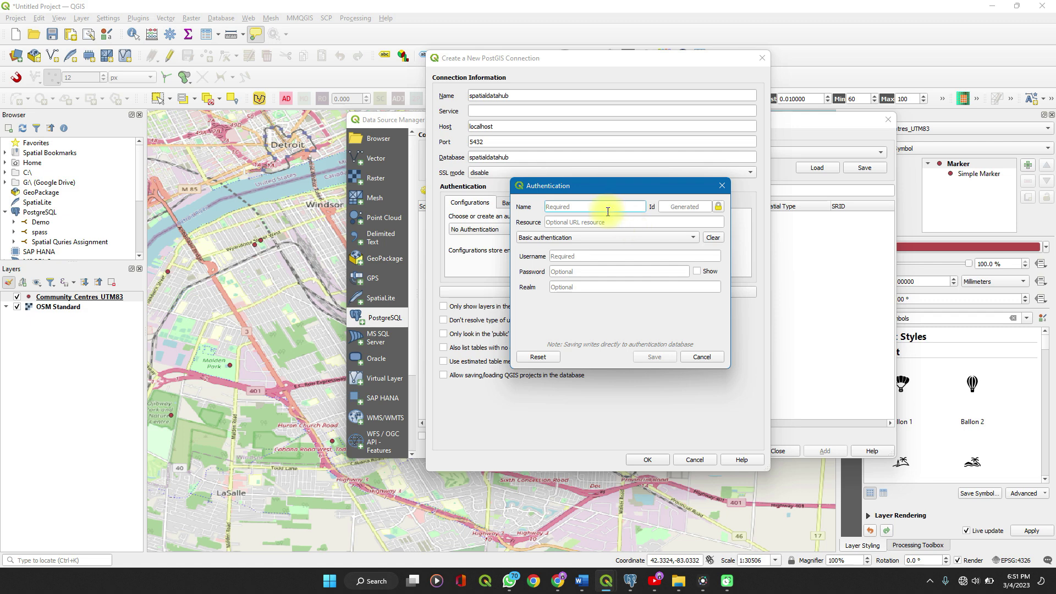
text(spatial)
click(601, 257)
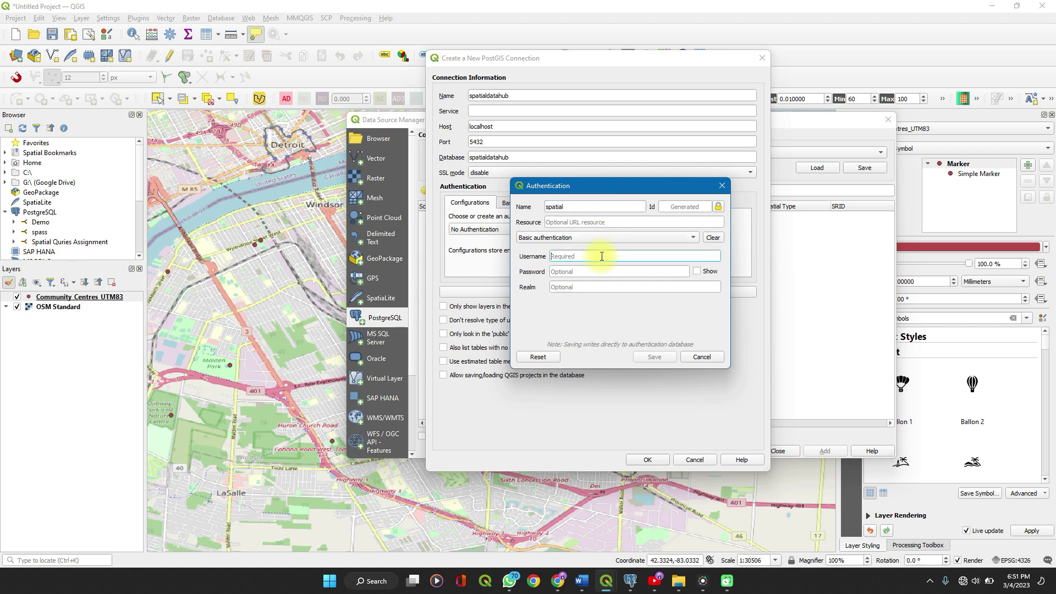
text(postgres)
click(596, 271)
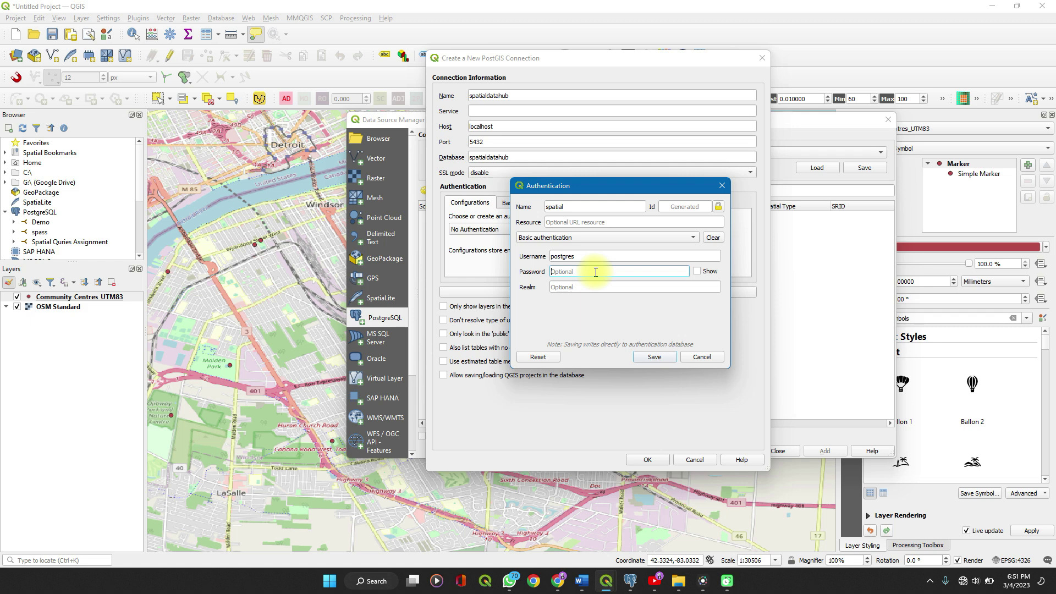
text(123456)
click(663, 357)
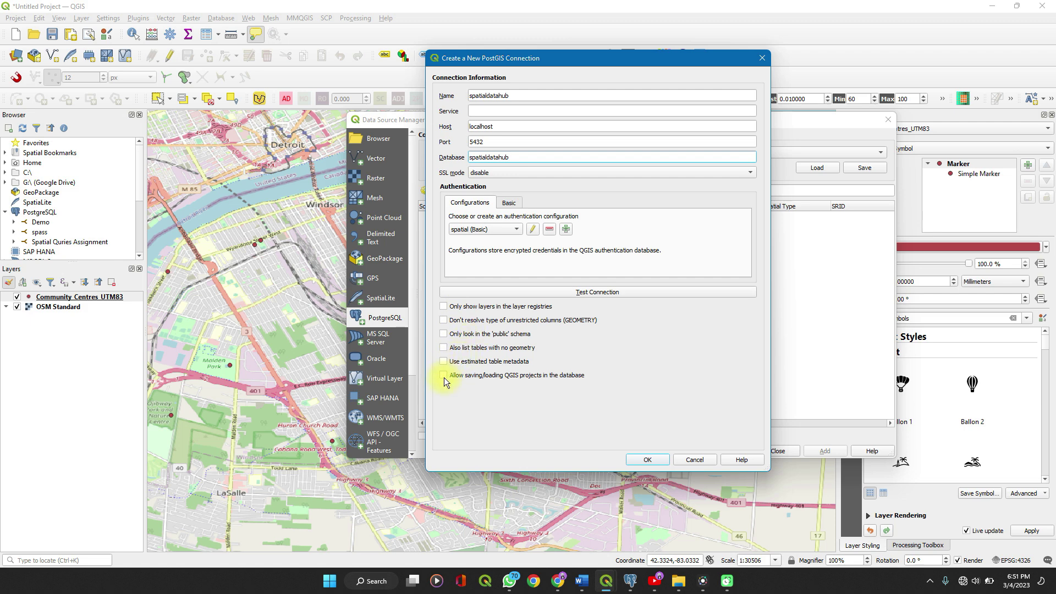
Allow saving QGIS projects in the database, save the connection, and close the Data Source Manager.
click(444, 375)
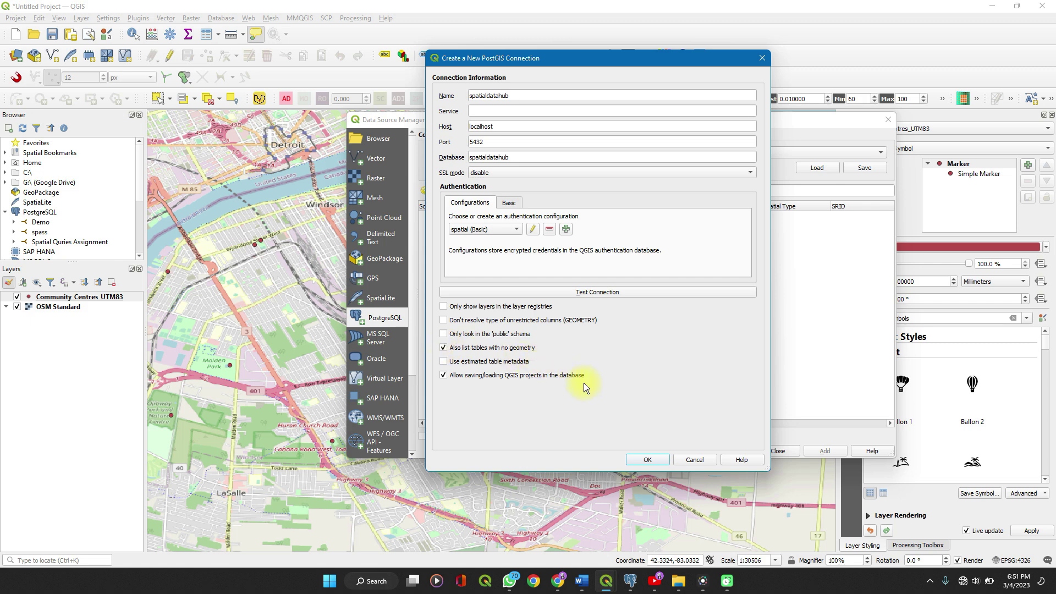
click(638, 461)
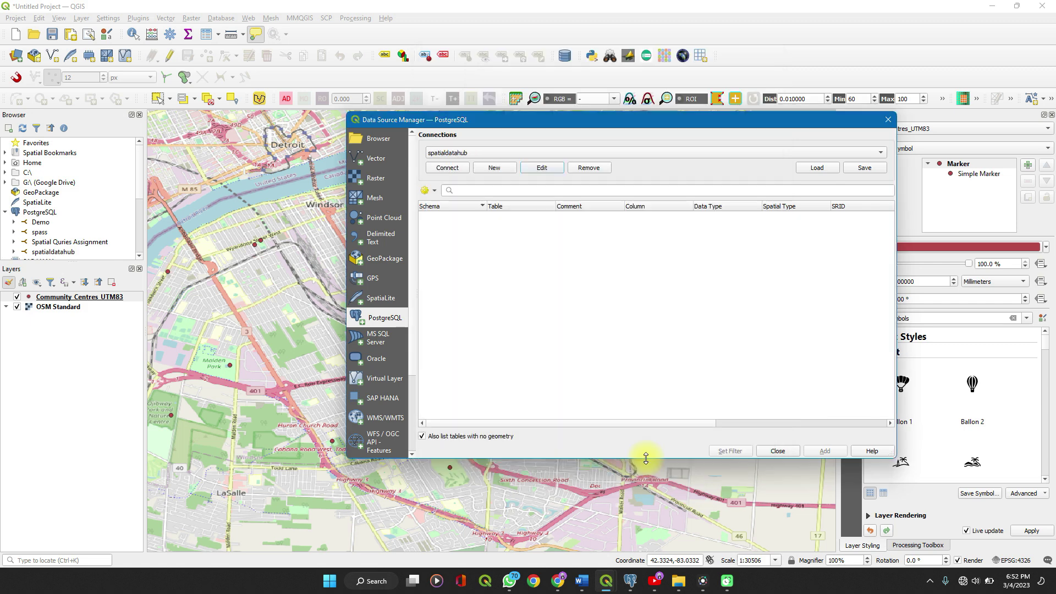
click(893, 123)
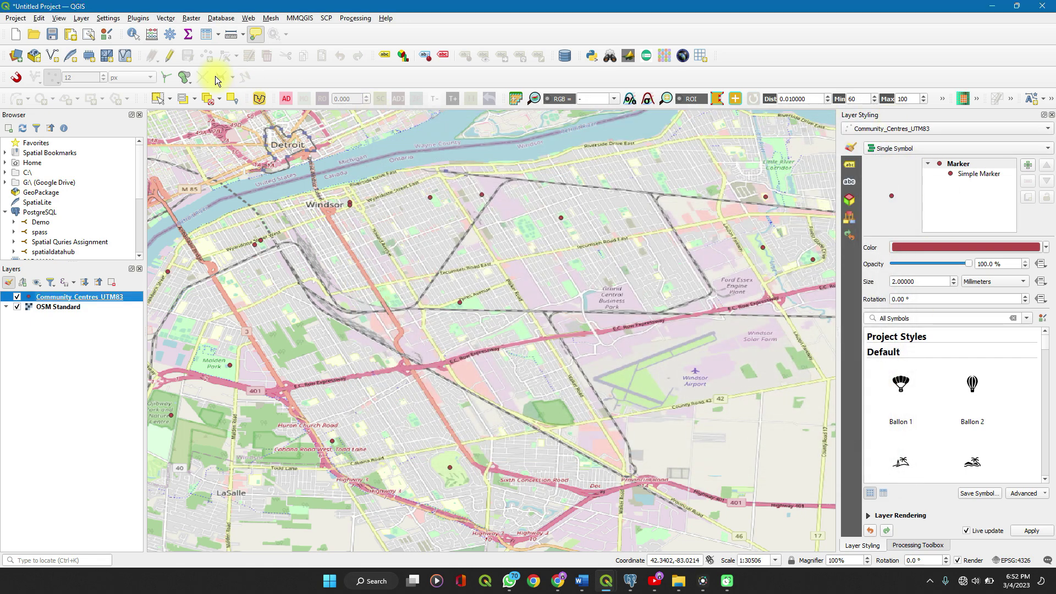
Open DB Manager from the Database menu.
click(221, 19)
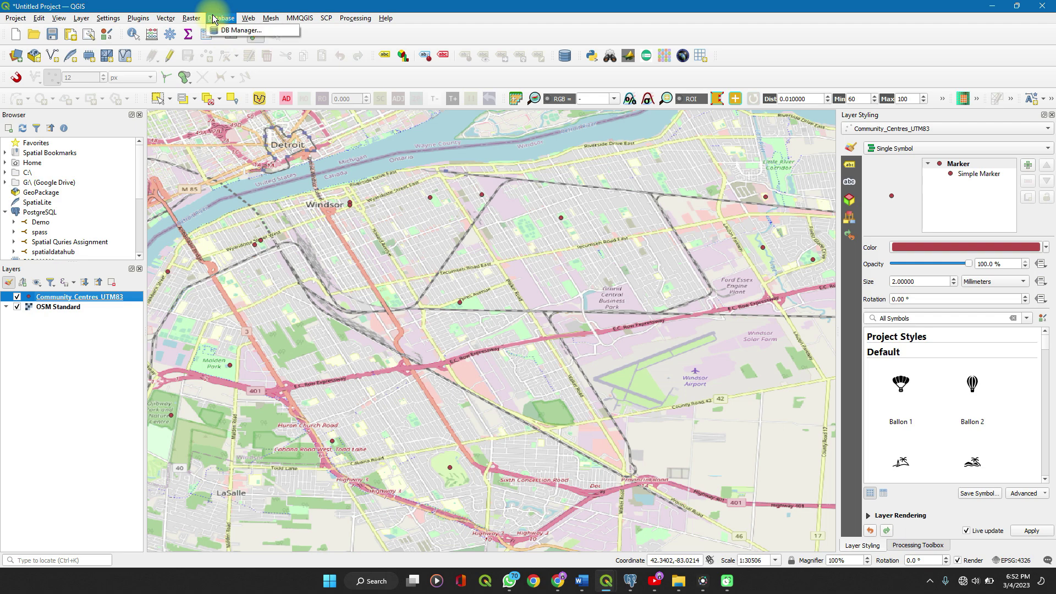
click(233, 30)
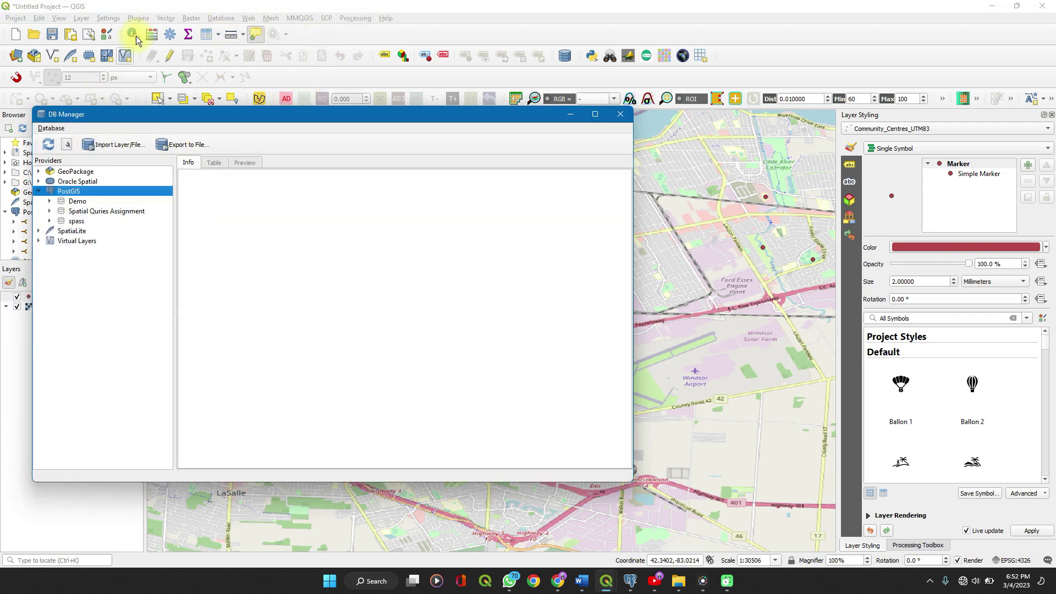
click(625, 119)
click(222, 19)
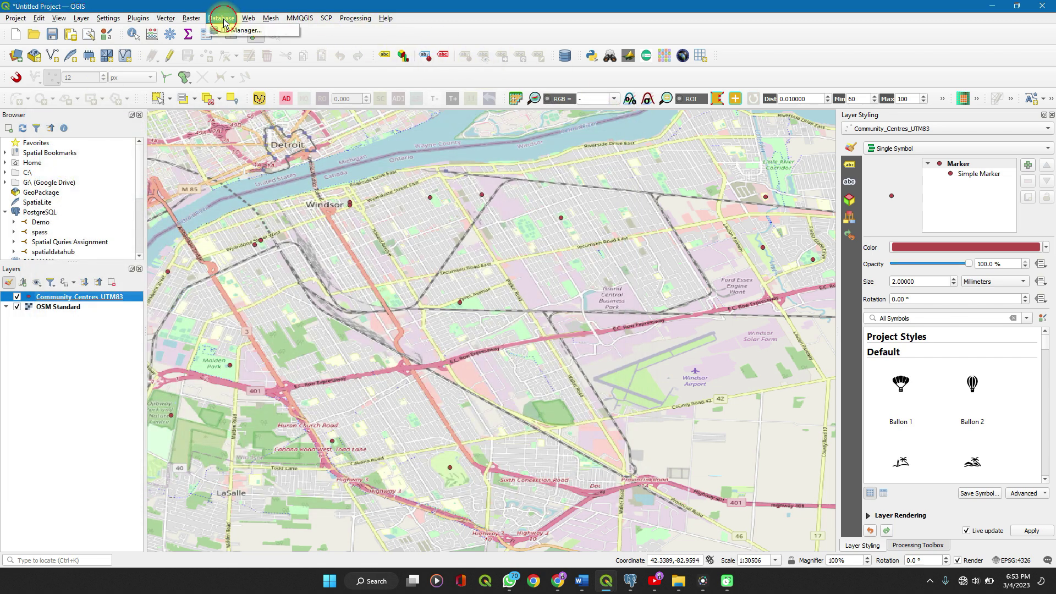
click(236, 30)
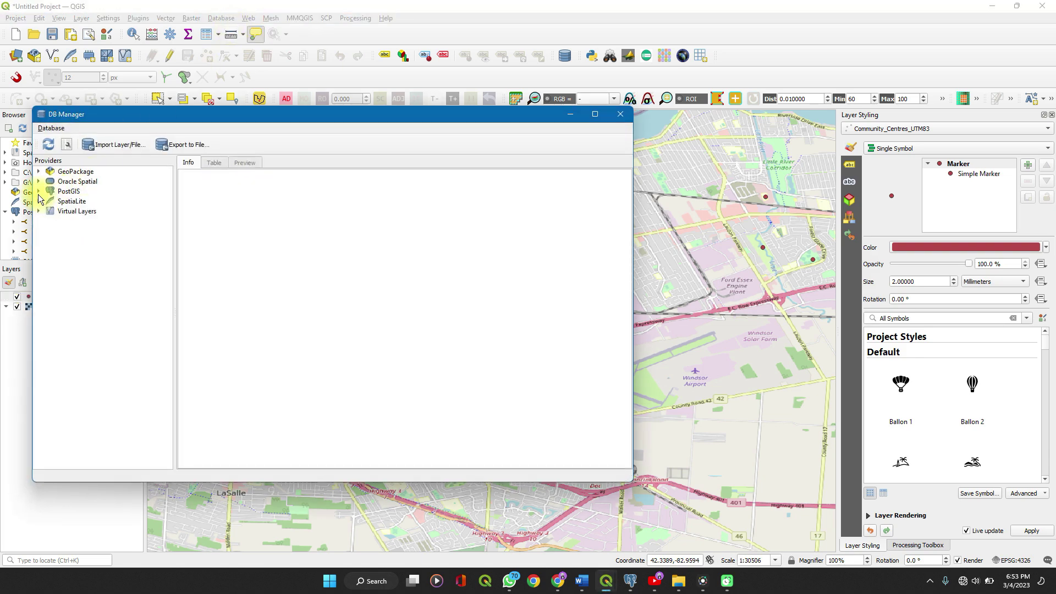
Select spatialdatahub under PostGIS and start Schema > Create Schema.
click(39, 196)
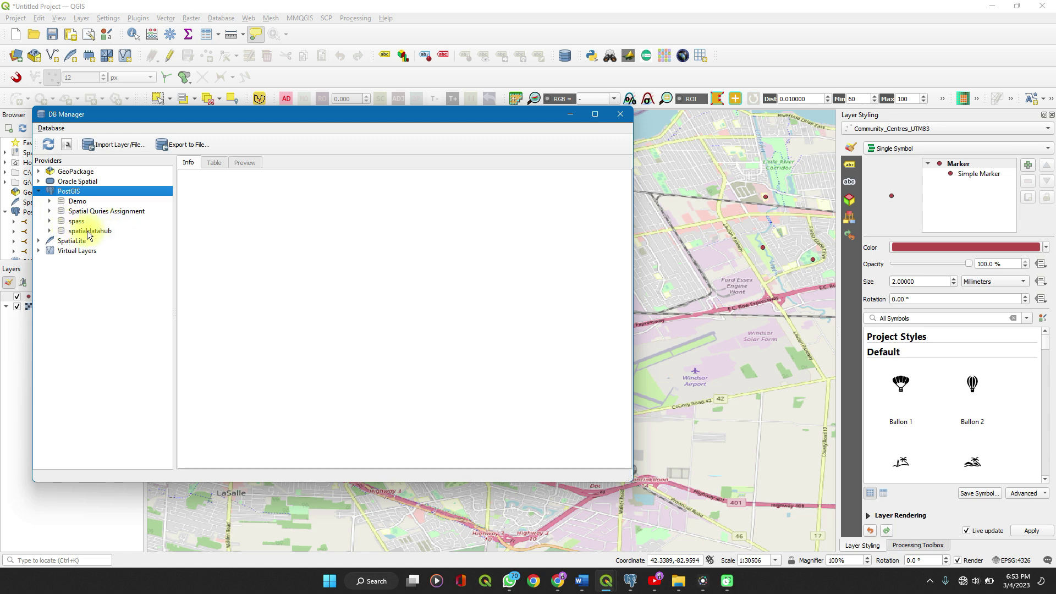
click(49, 232)
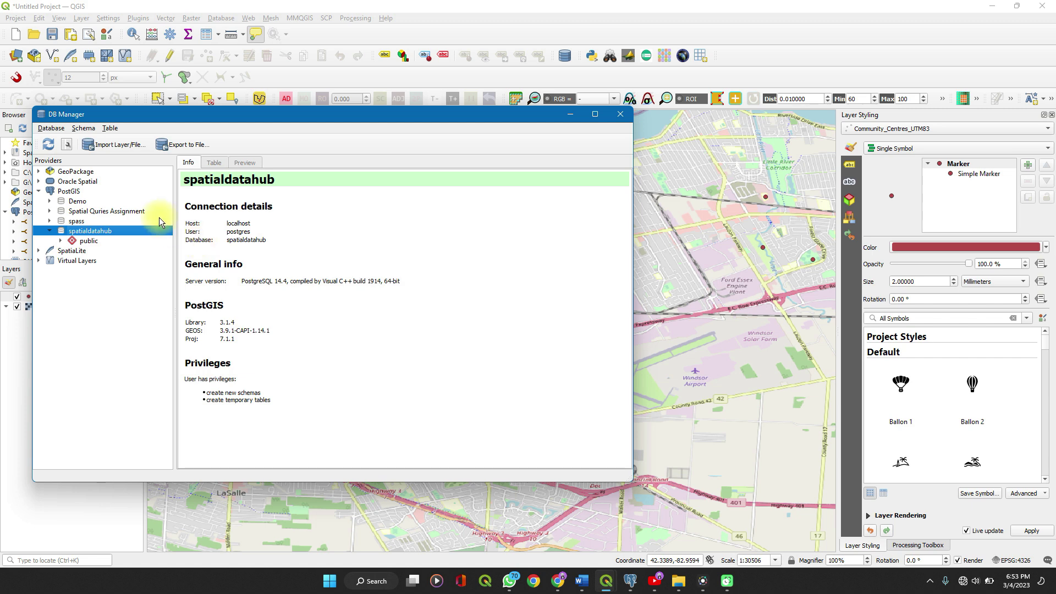
click(86, 130)
click(101, 140)
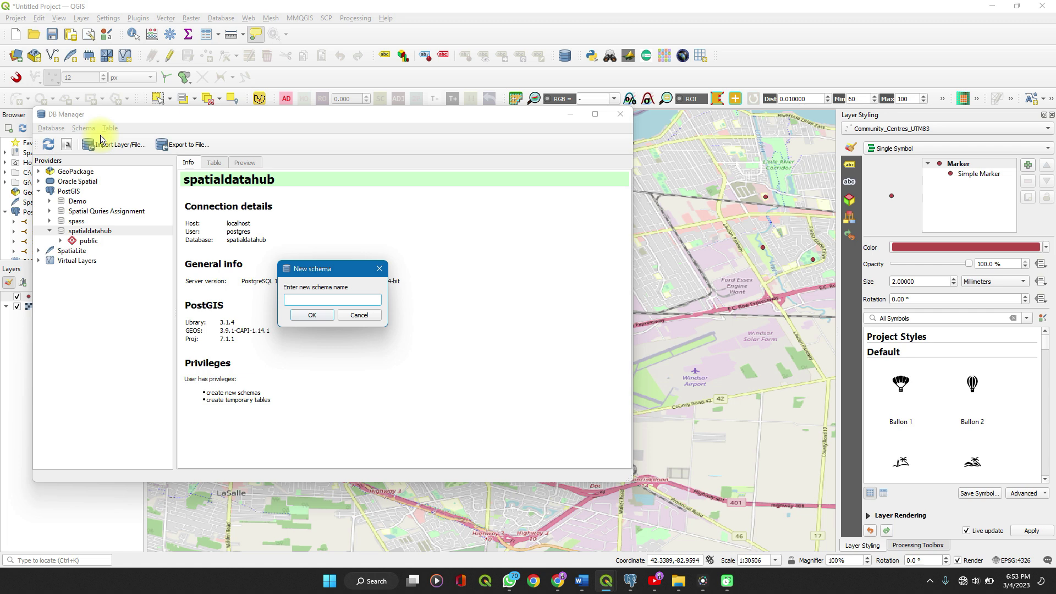
Create the sdh schema and start importing a layer with Import Layer/File.
text(sdh)
click(302, 317)
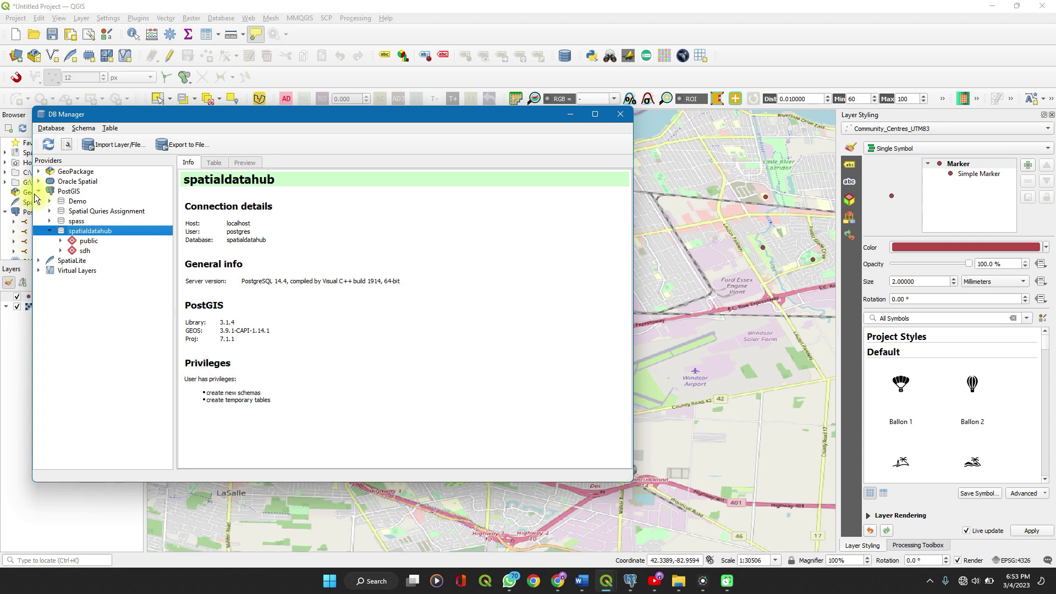
click(98, 144)
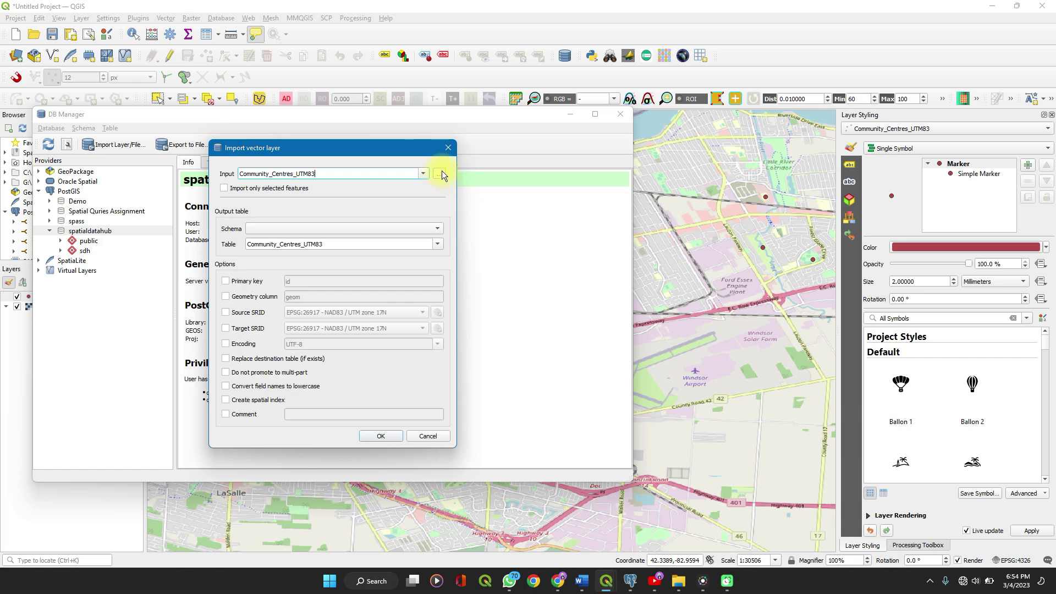
Keep Community_Centres_UTM83 as the input layer and choose schema sdh.
click(441, 173)
click(424, 174)
click(423, 174)
click(320, 230)
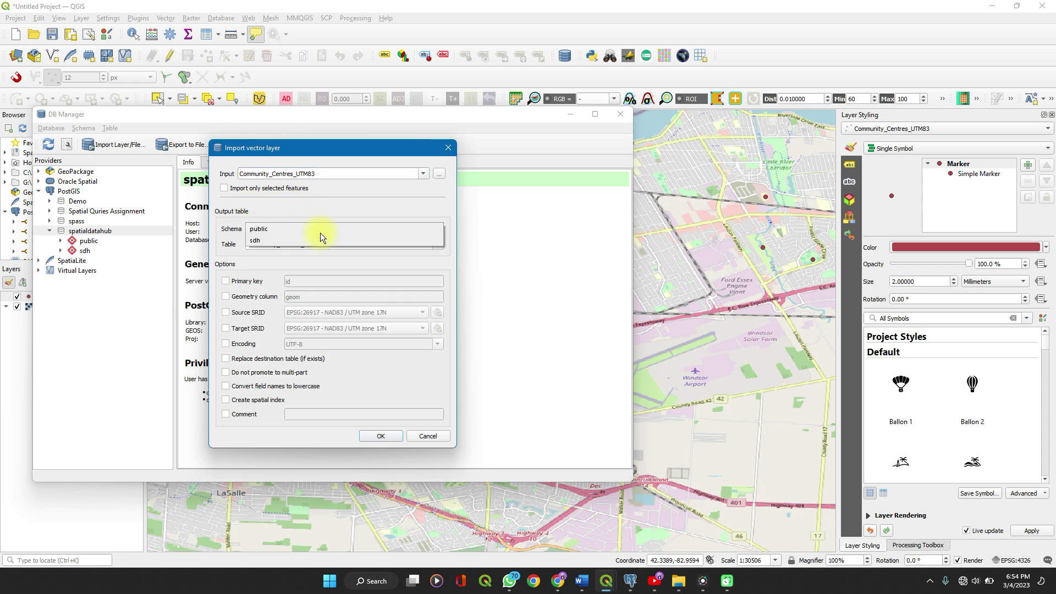
click(284, 240)
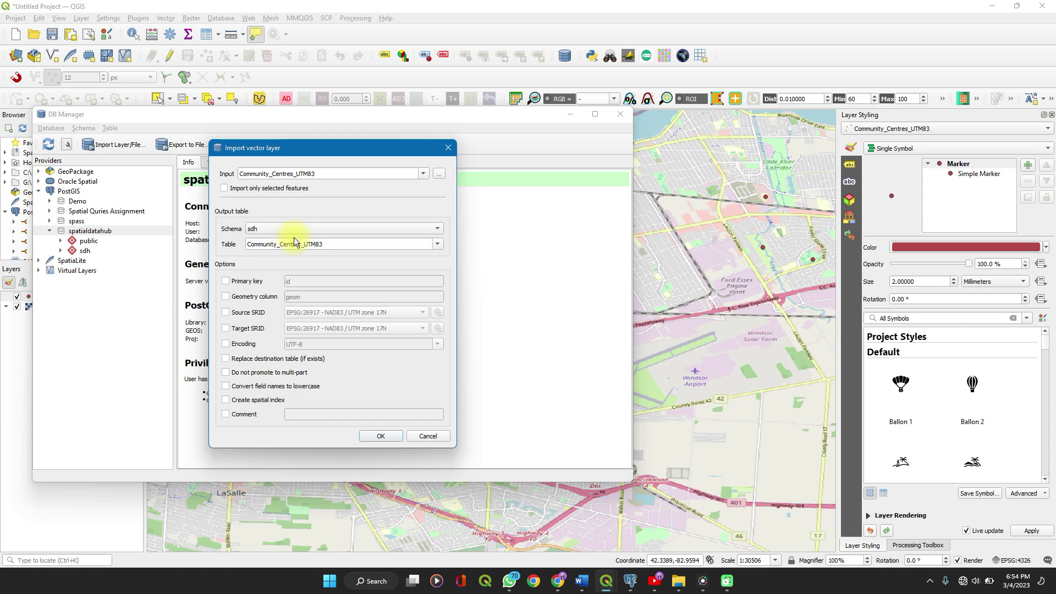
Rename the output table to com_cen and enable the id primary key.
click(346, 243)
key(ctrl+BackSpace)
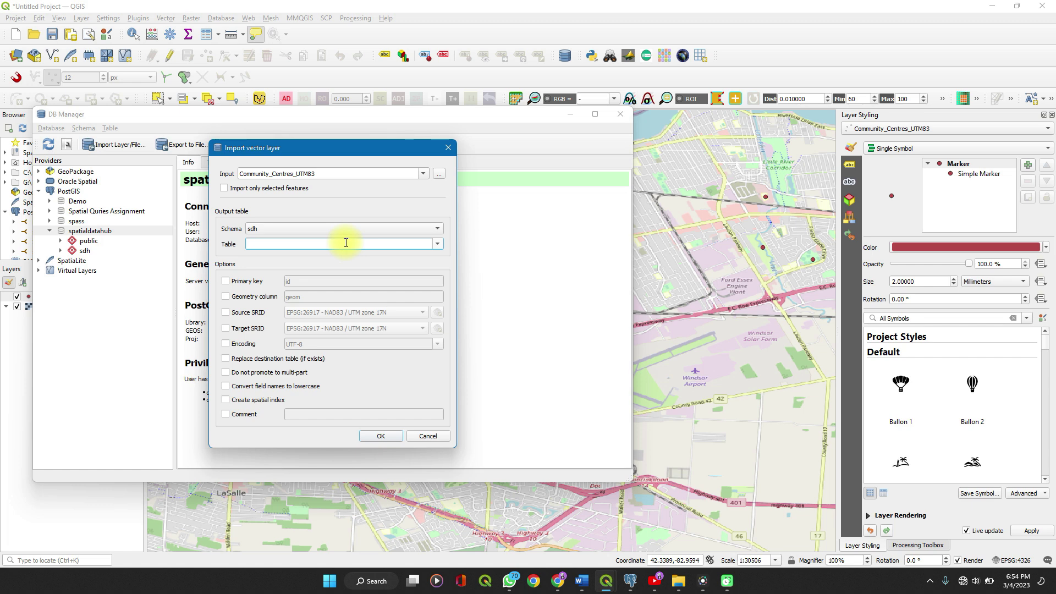
text(comcen)
key(Left)
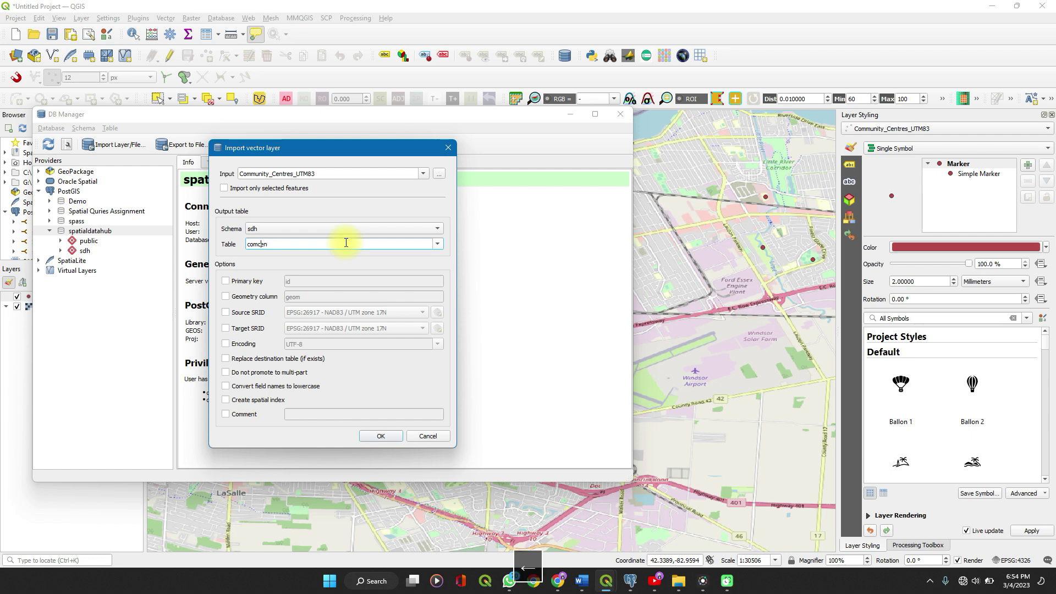
key(Left)
text(_)
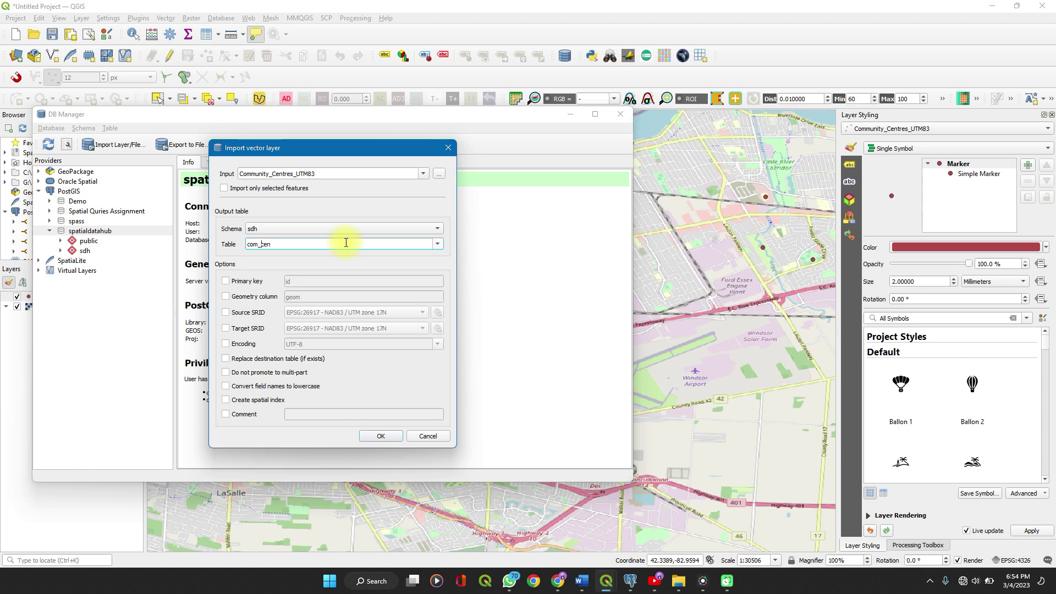
key(Right)
key(Right)
click(226, 282)
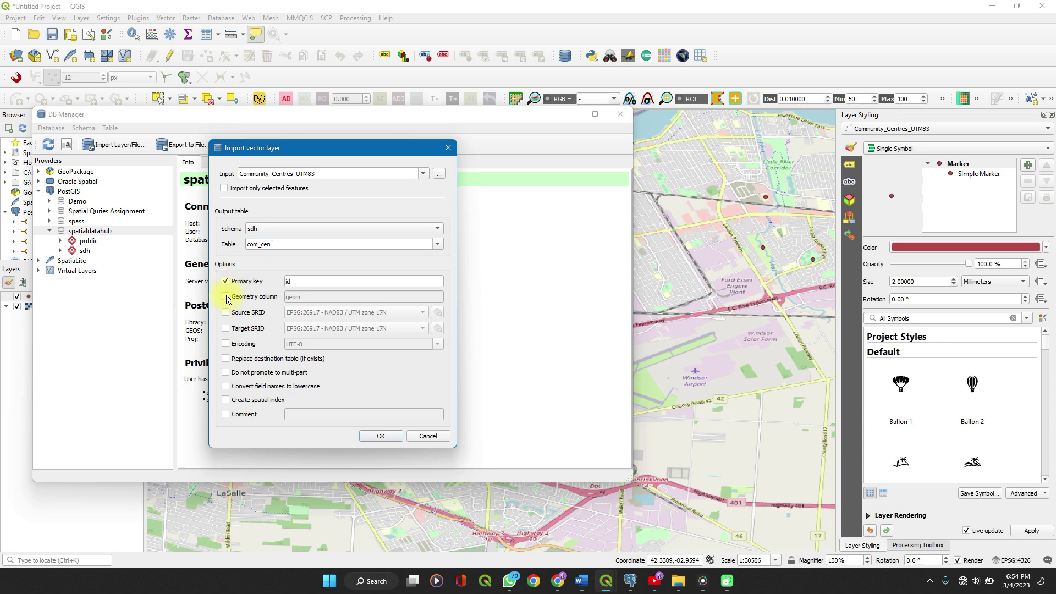
Import with geom column, EPSG:26917 source/target SRID, UTF-8 encoding and lowercase field names.
click(227, 297)
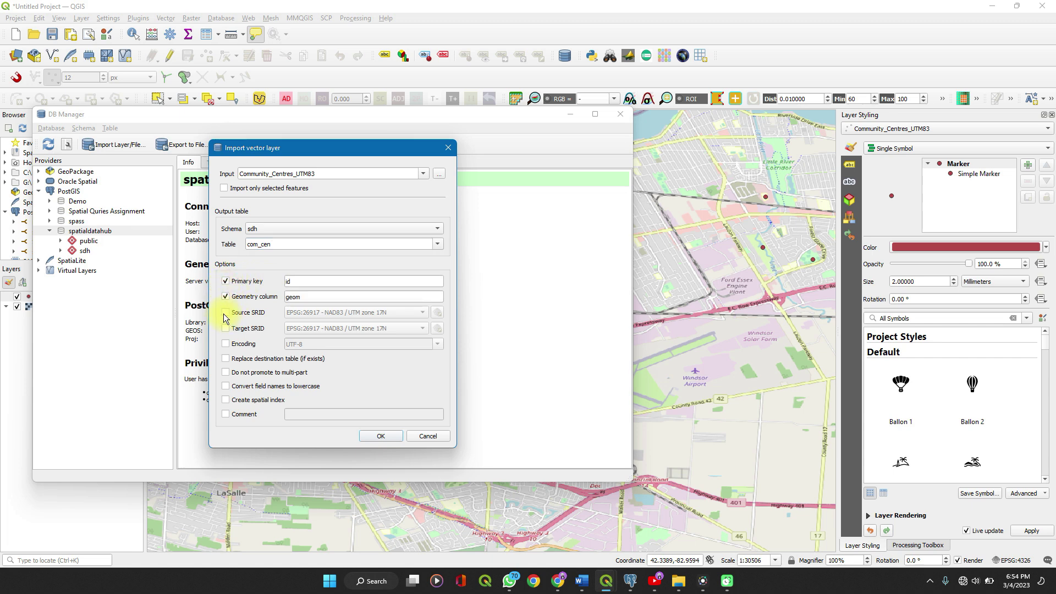
click(225, 313)
click(226, 330)
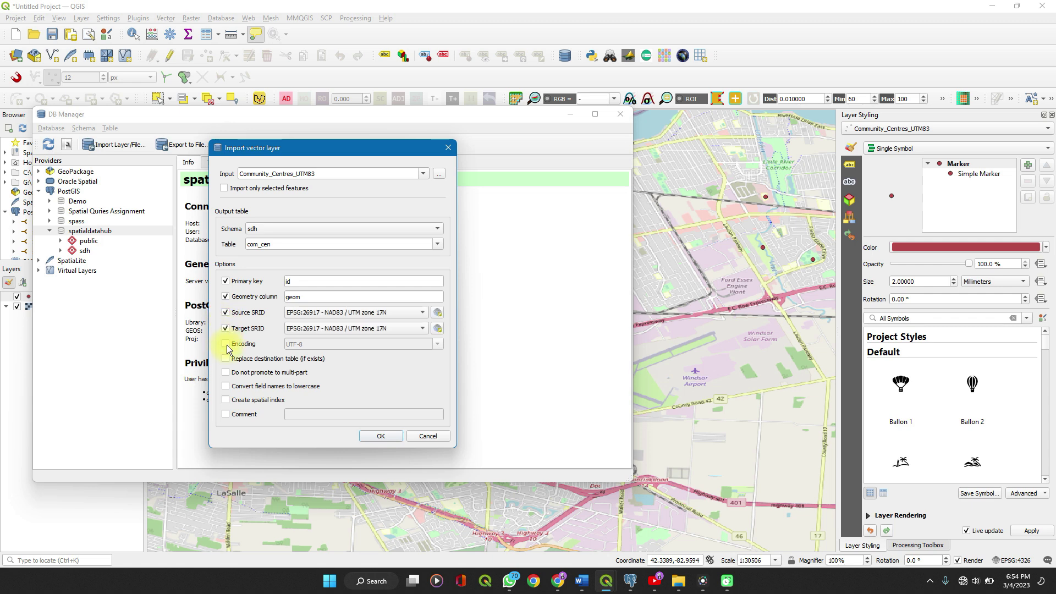
click(226, 346)
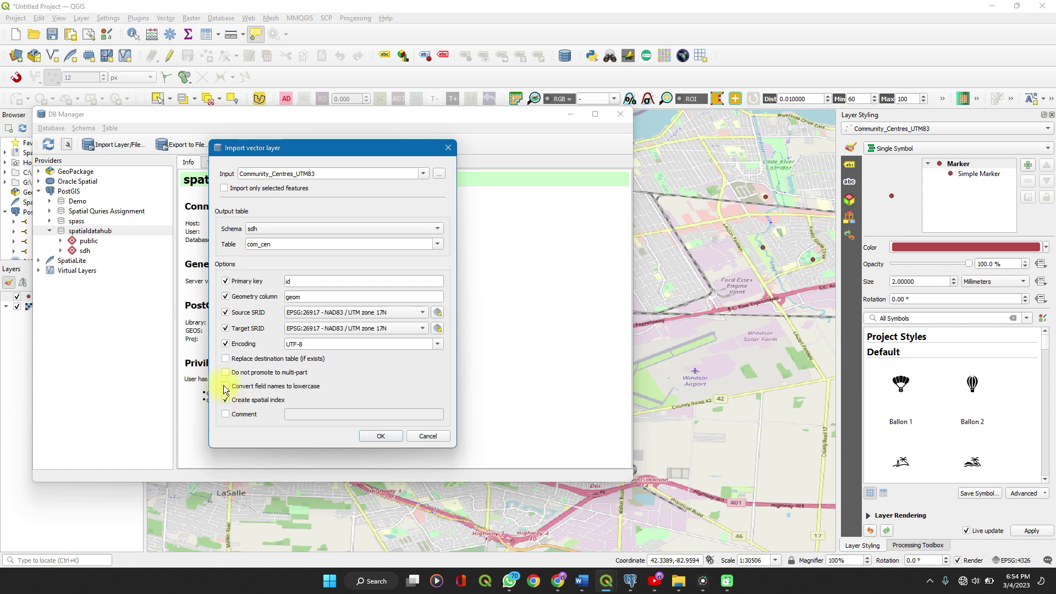
click(225, 387)
click(392, 438)
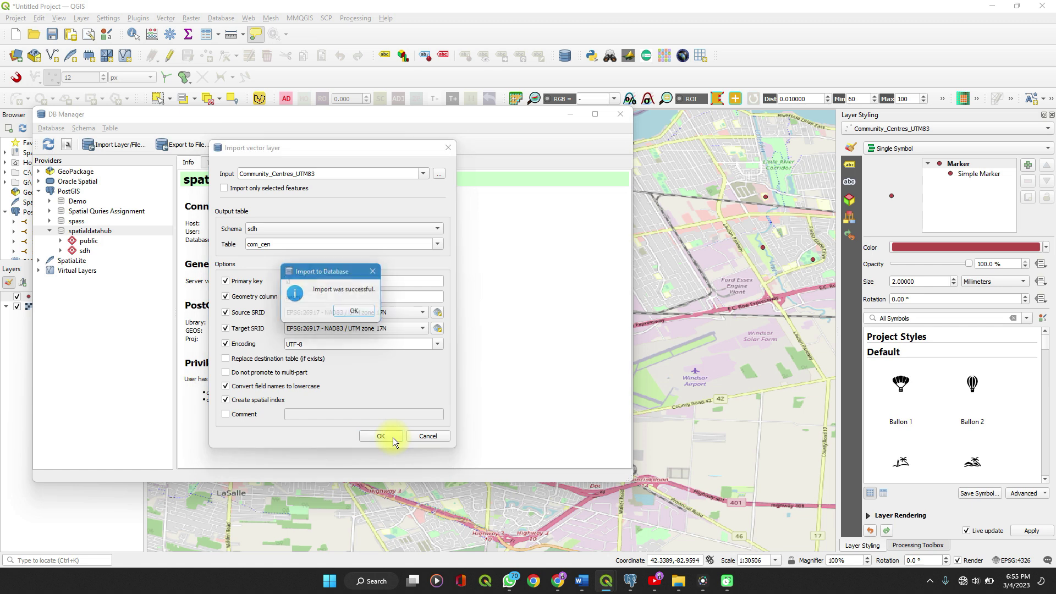
click(355, 313)
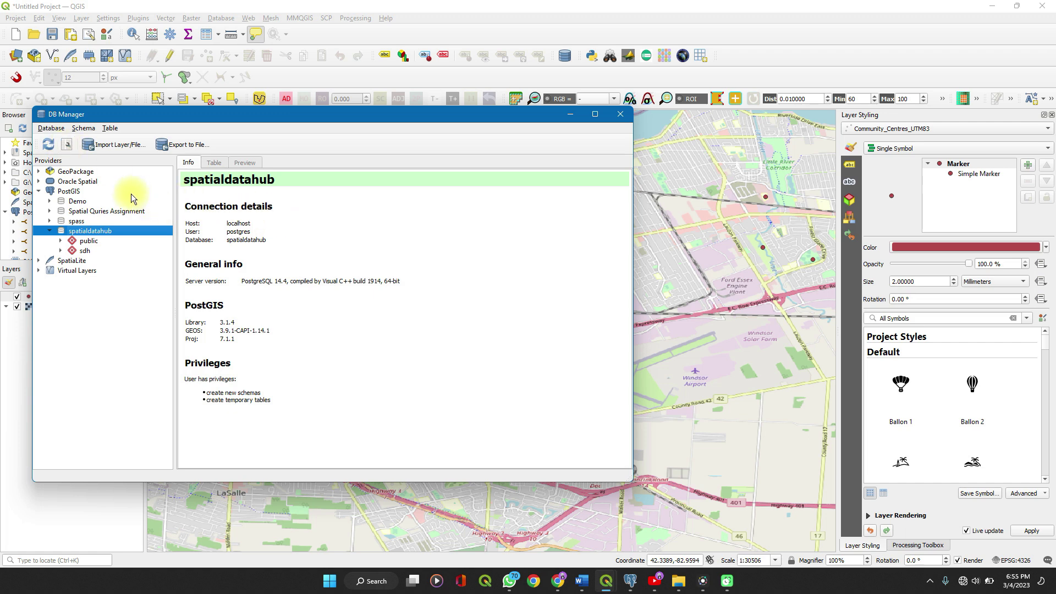
Open a new SQL query on spatialdatahub and write 'select * from sdh.com_cen' using autocomplete.
click(68, 145)
click(295, 220)
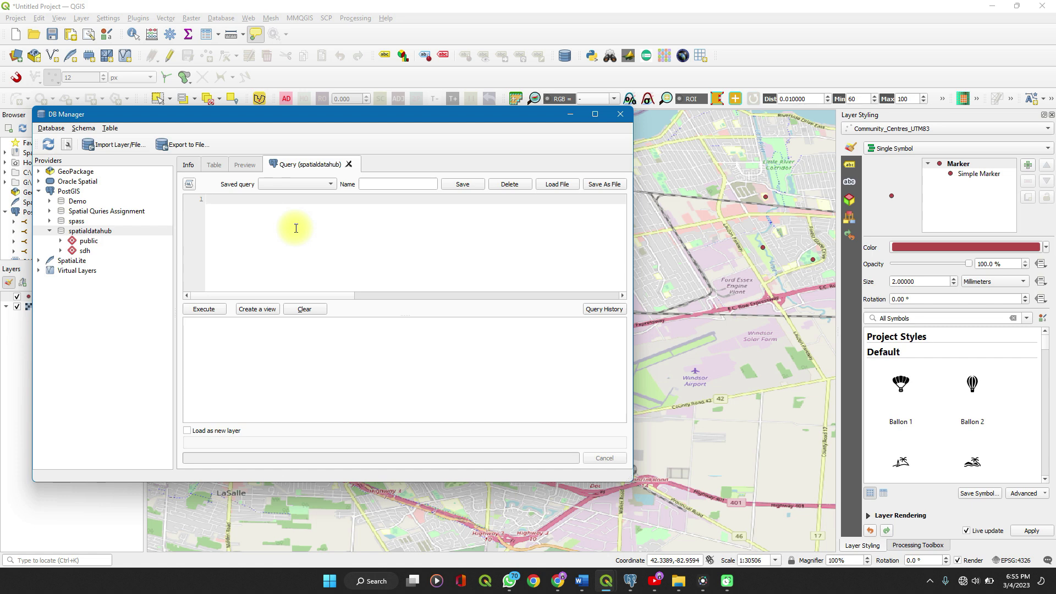
text(Se)
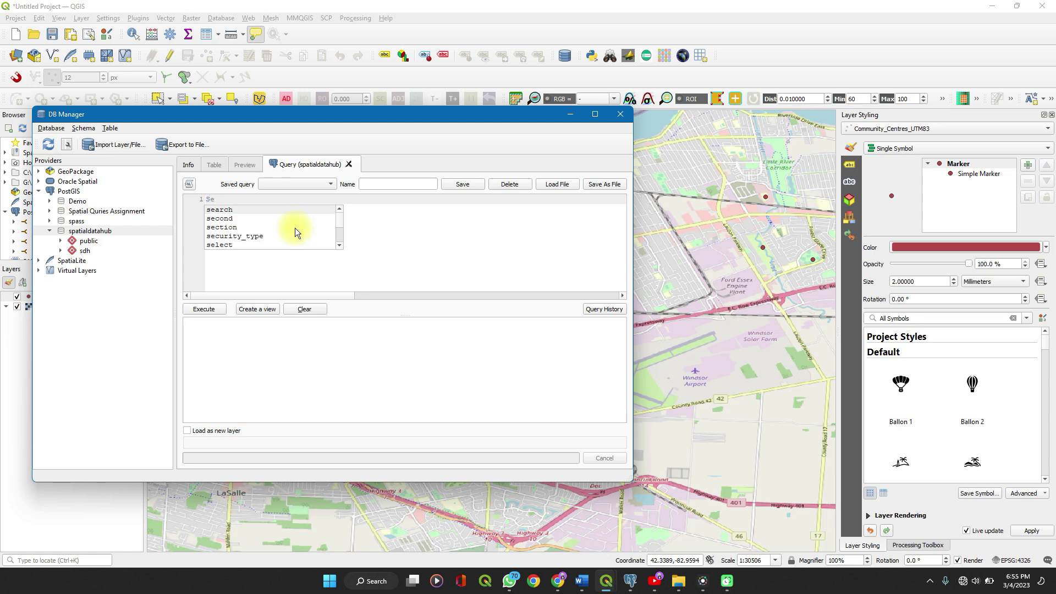
text(l)
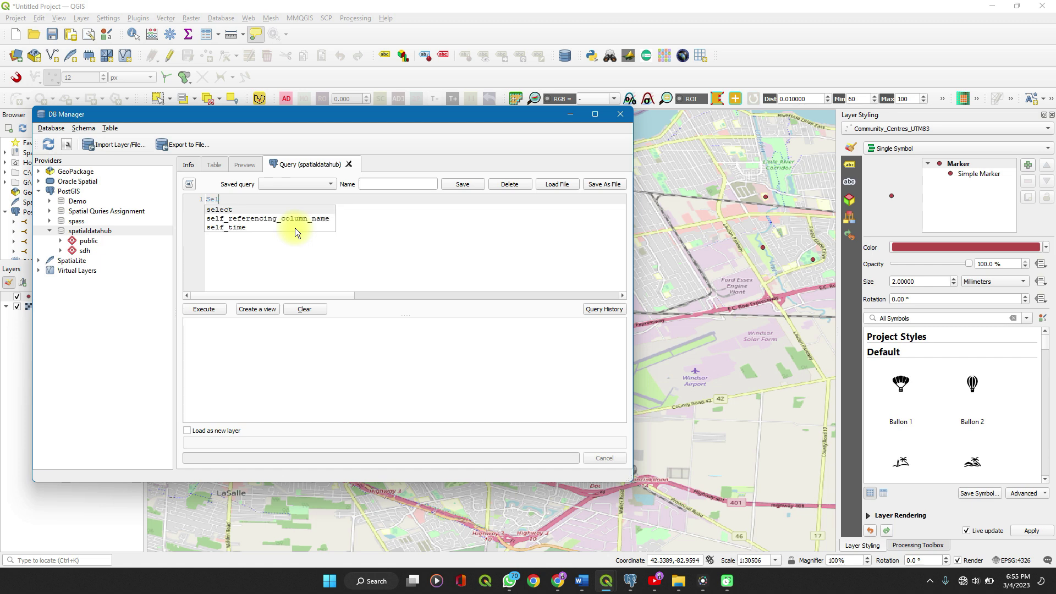
key(Return)
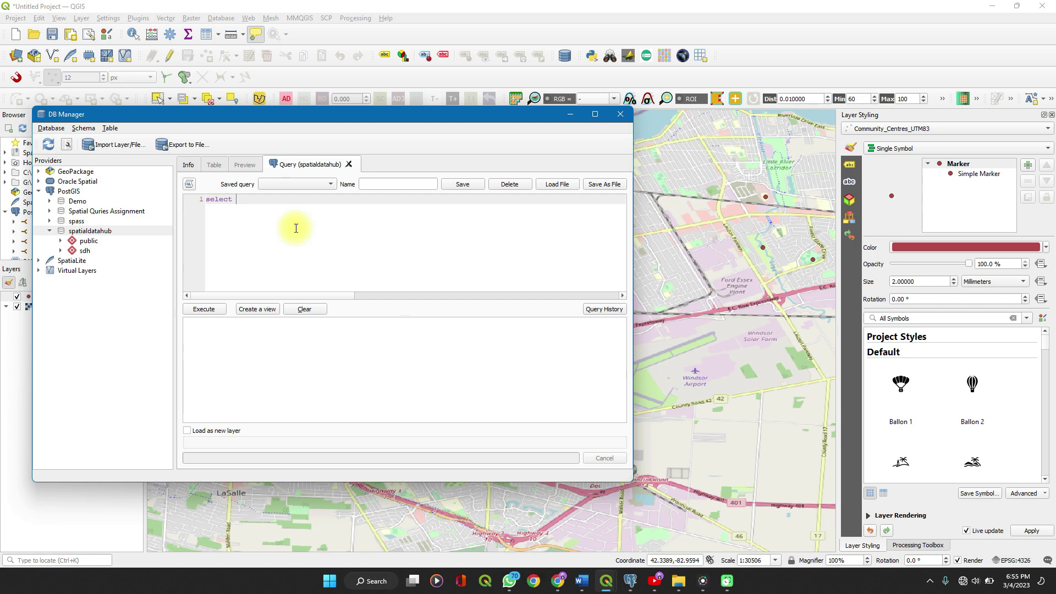
text(*)
key(Return)
text(fro)
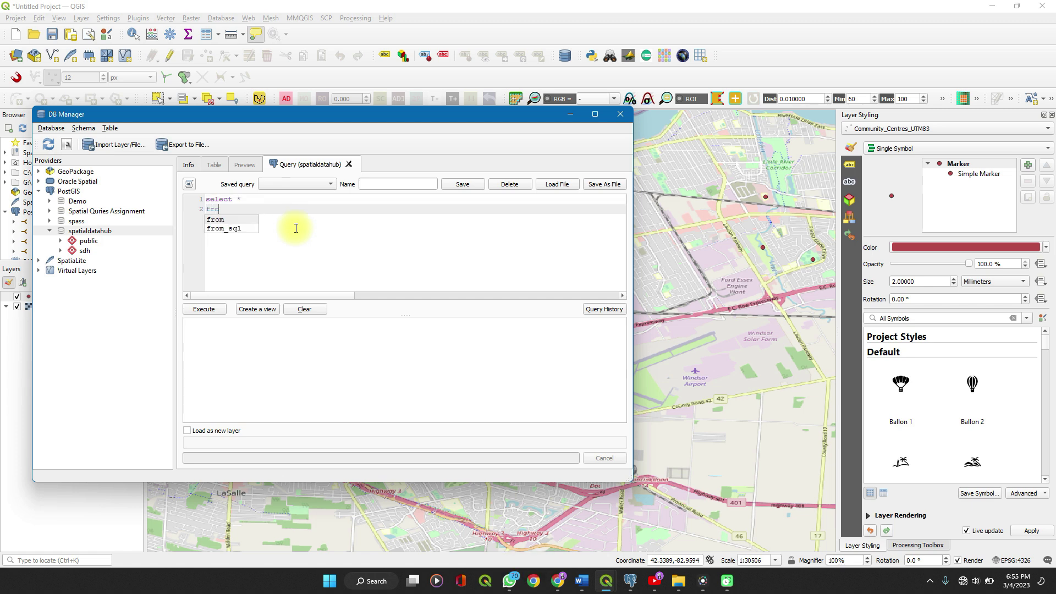
text(m )
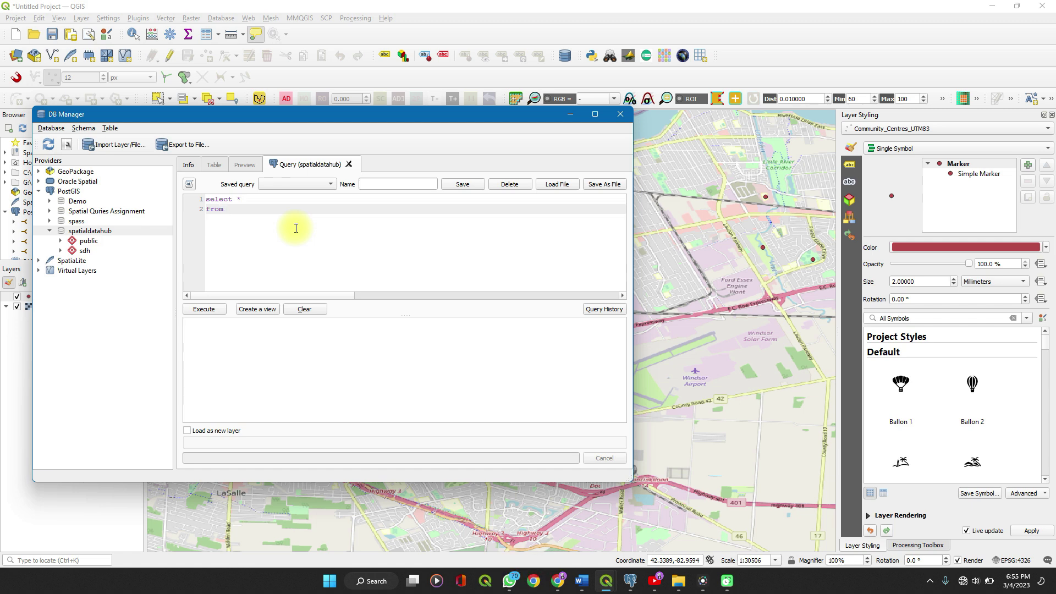
text(sdh.)
click(61, 250)
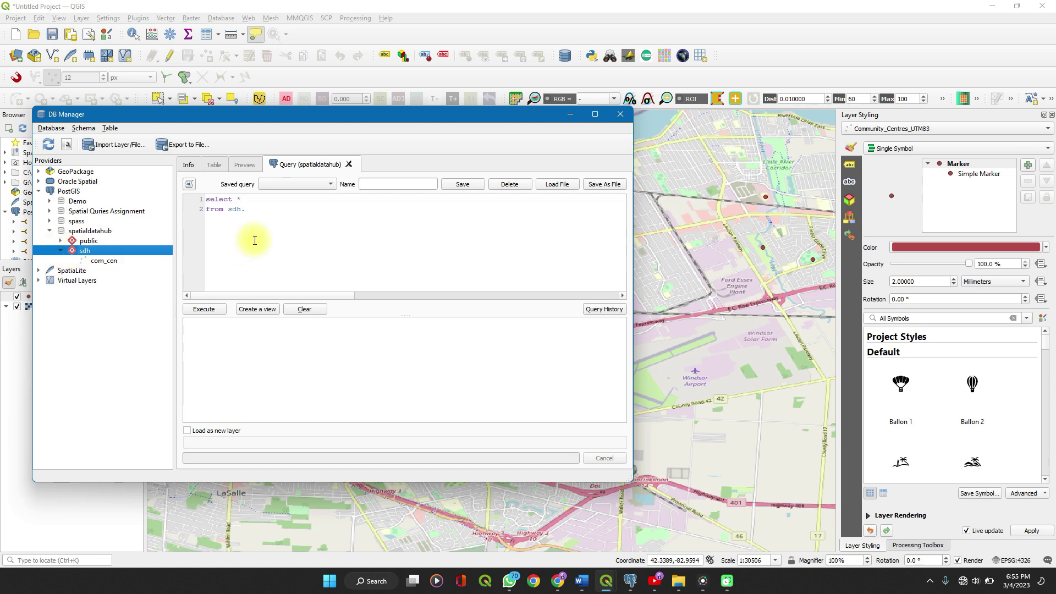
click(279, 209)
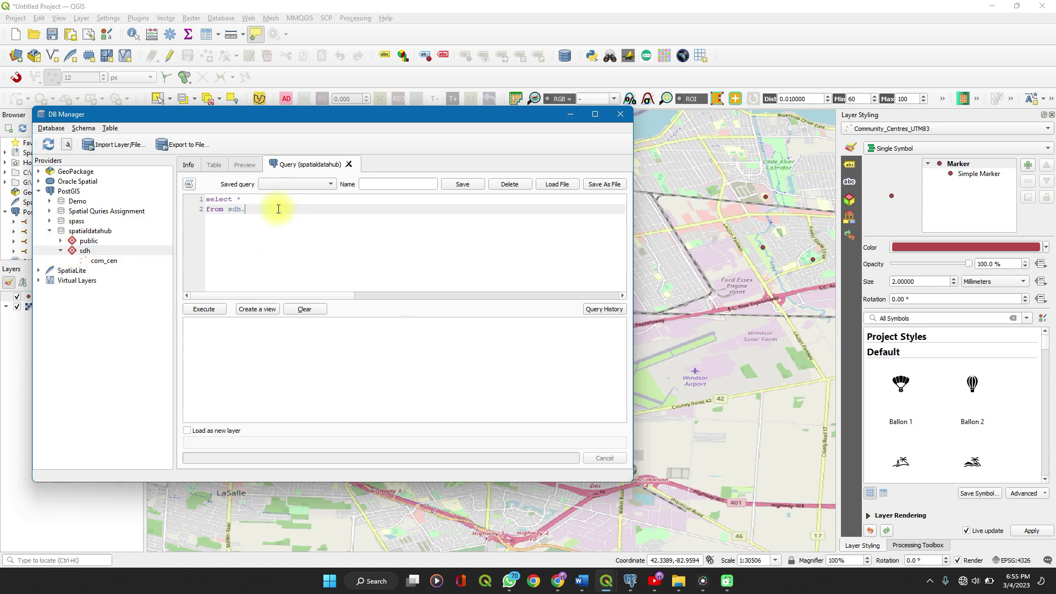
text(com)
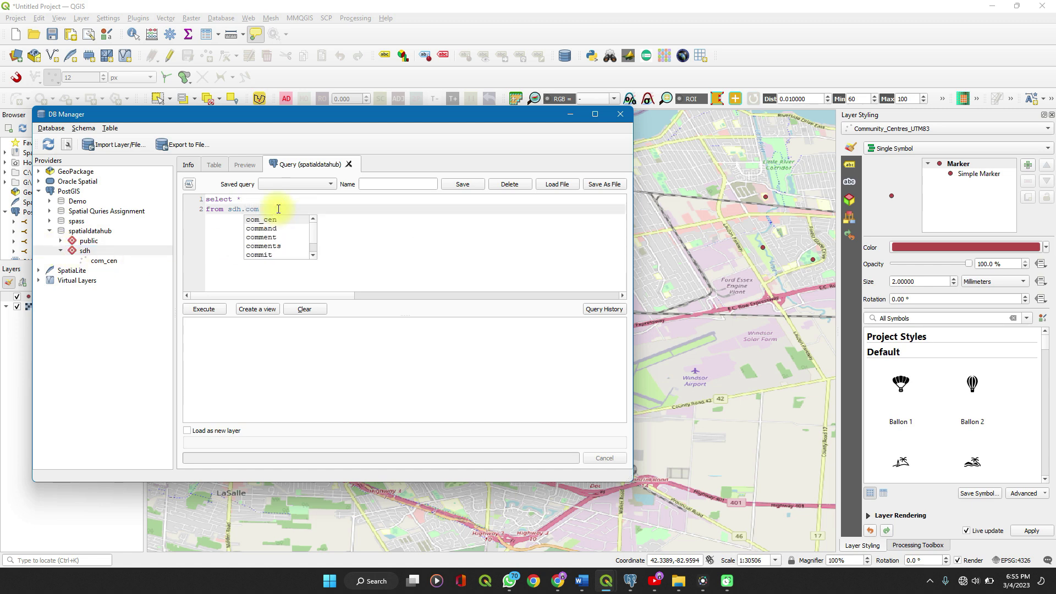
text(_cen)
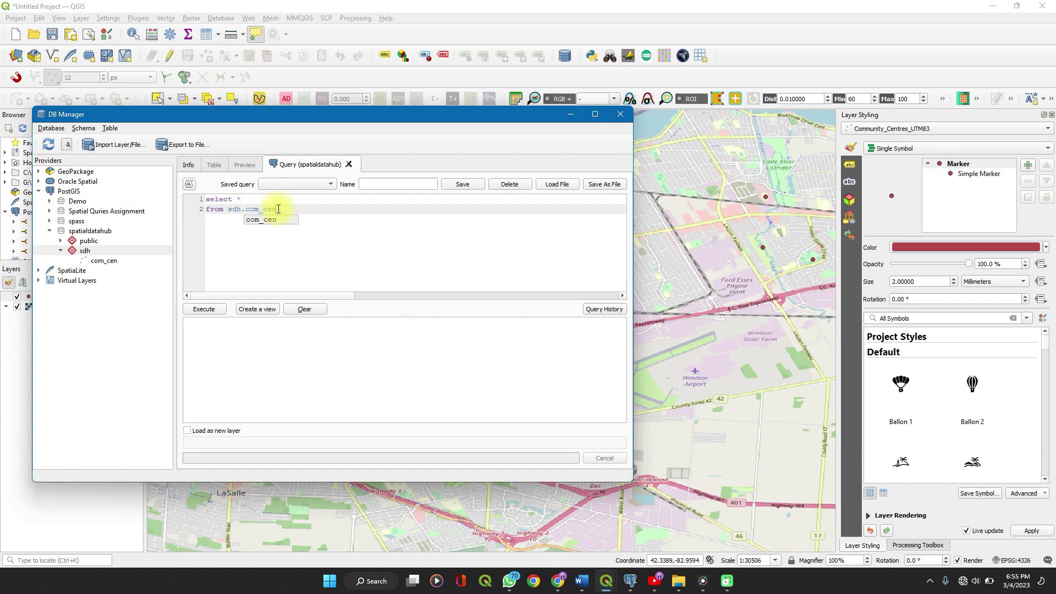
click(325, 230)
Execute the query and scroll through the 16 returned com_cen rows.
click(213, 309)
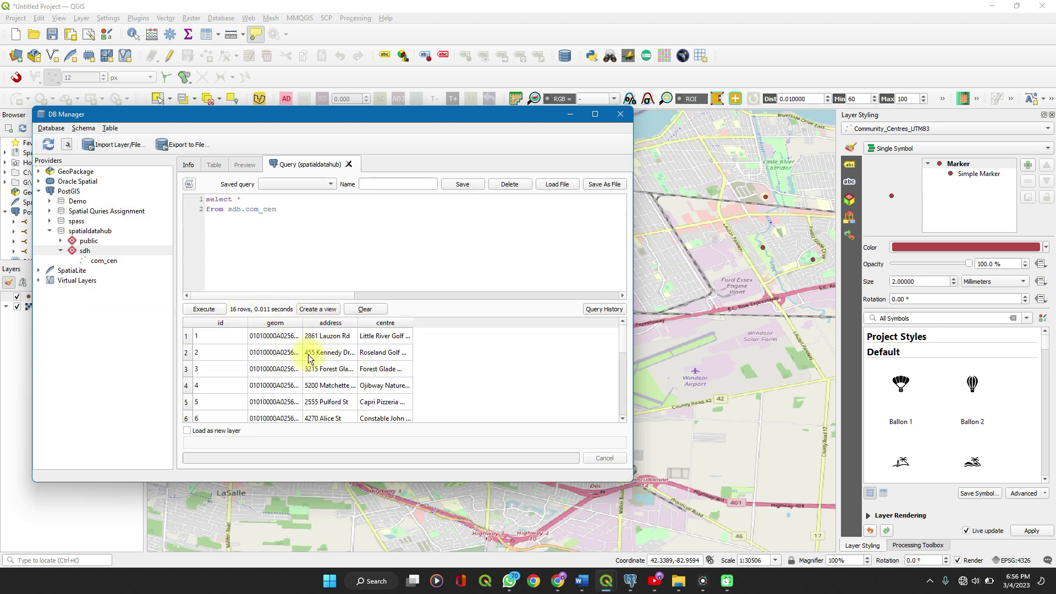
scroll(388, 371, down, 4)
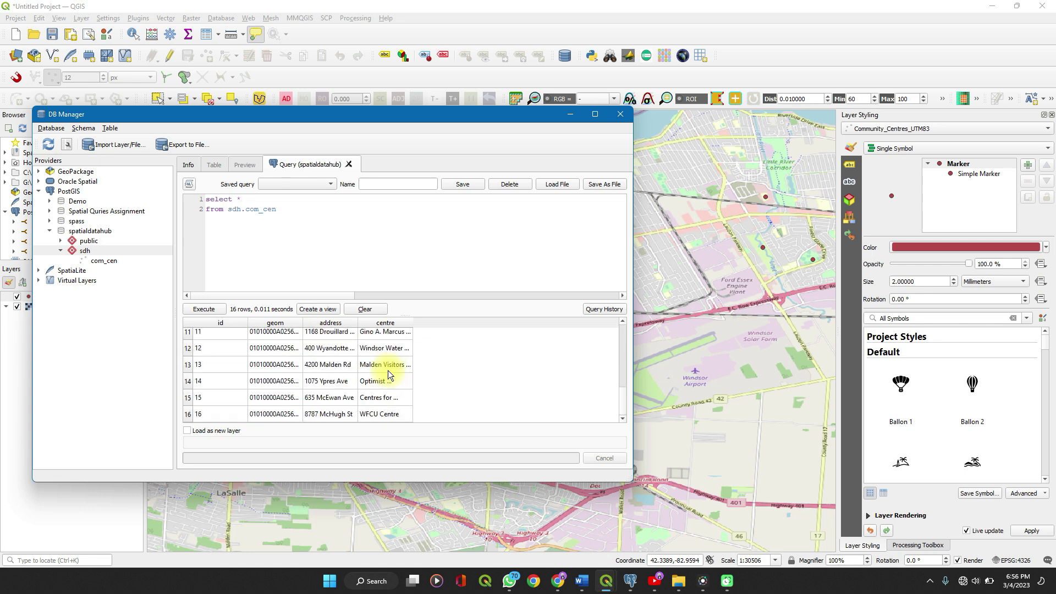
scroll(388, 371, up, 4)
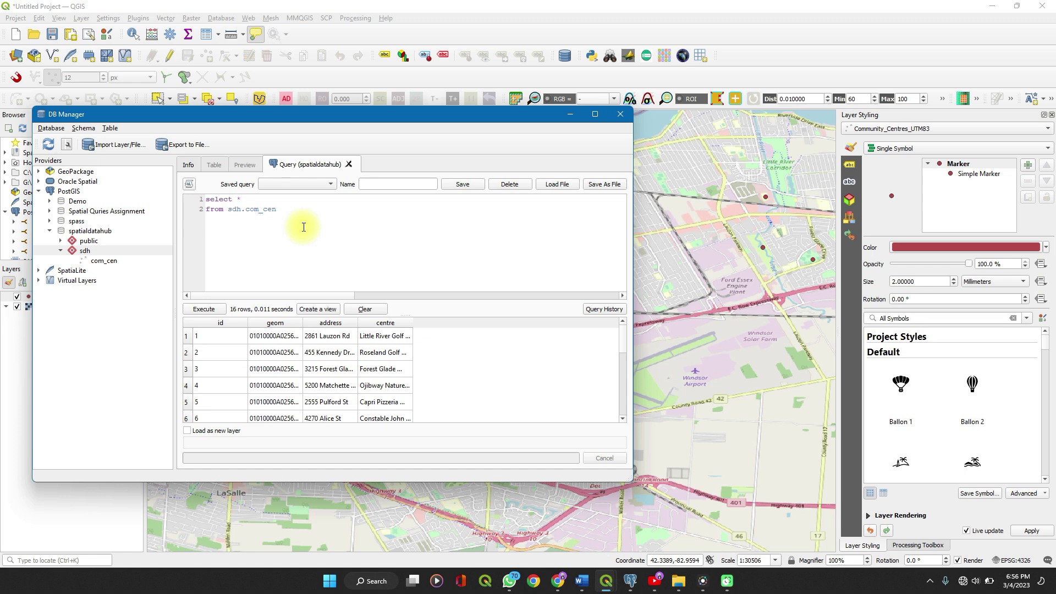
Save the query under the name 'select all'.
click(375, 187)
text(sel)
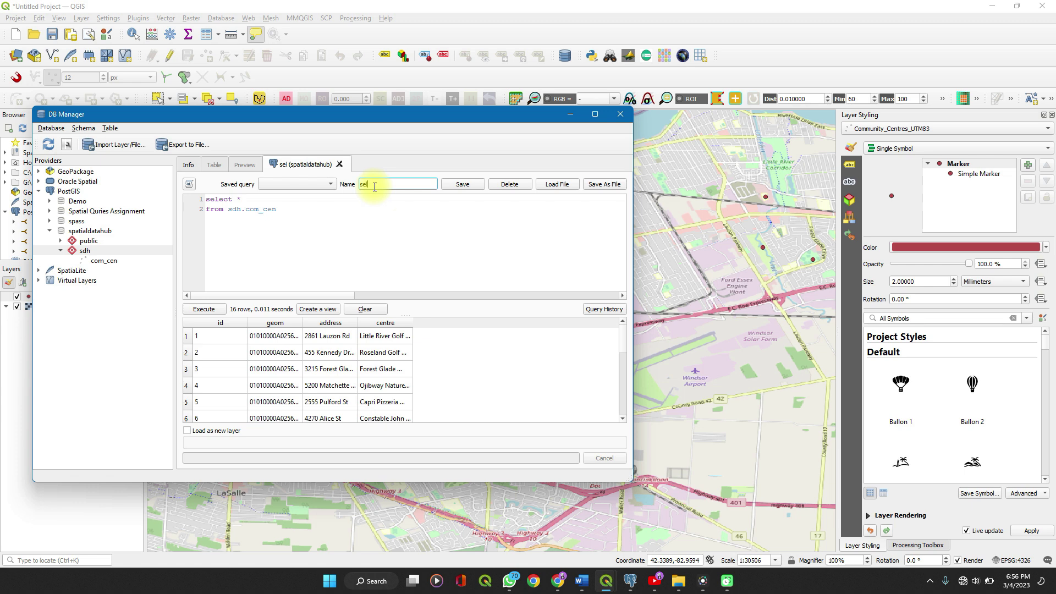
text(ect all)
click(471, 186)
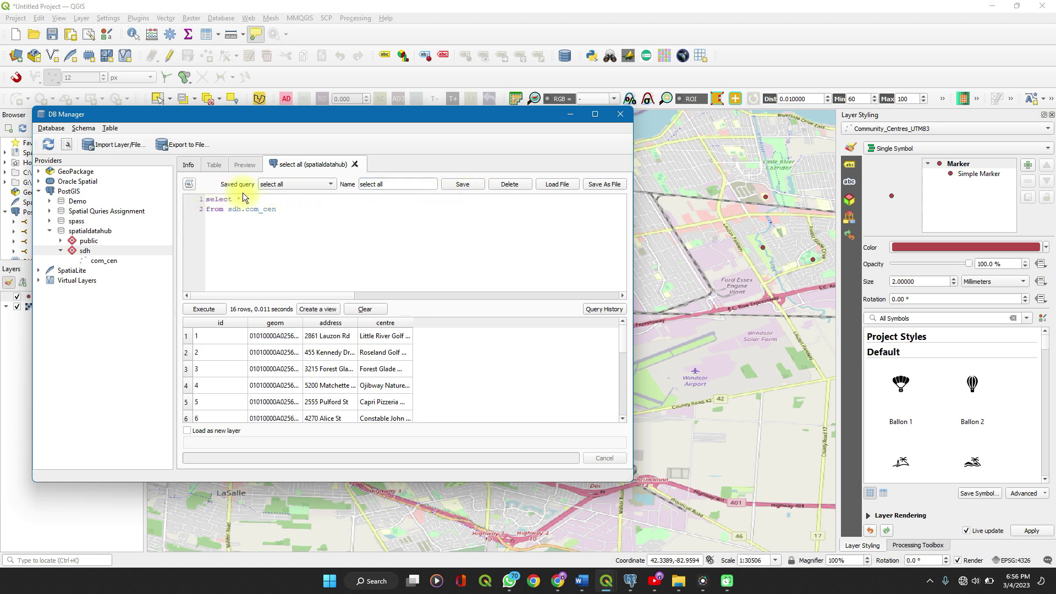
click(331, 183)
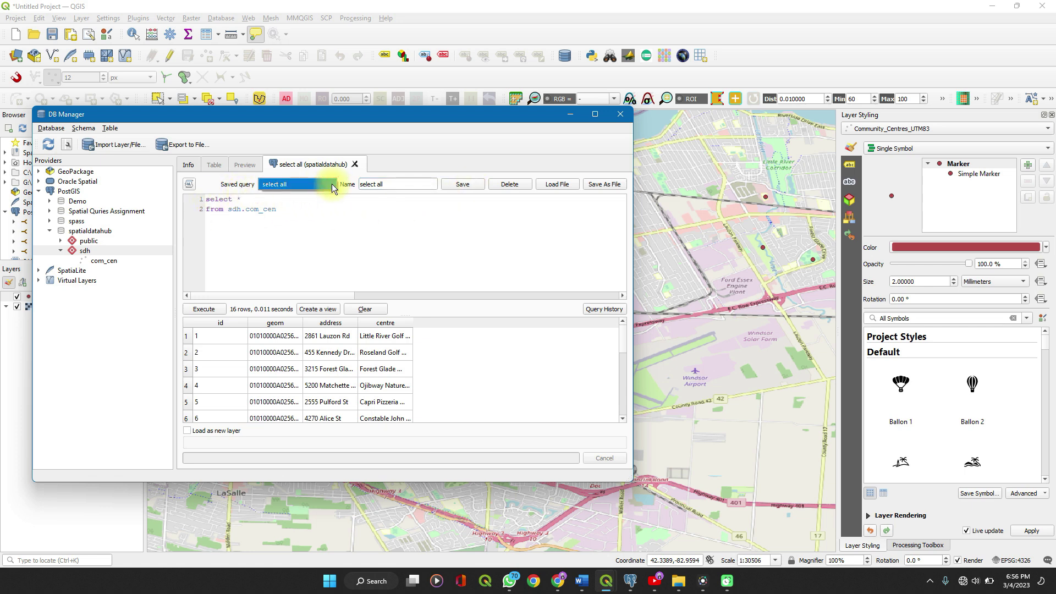
Start a new line after the last line of the query text.
click(347, 199)
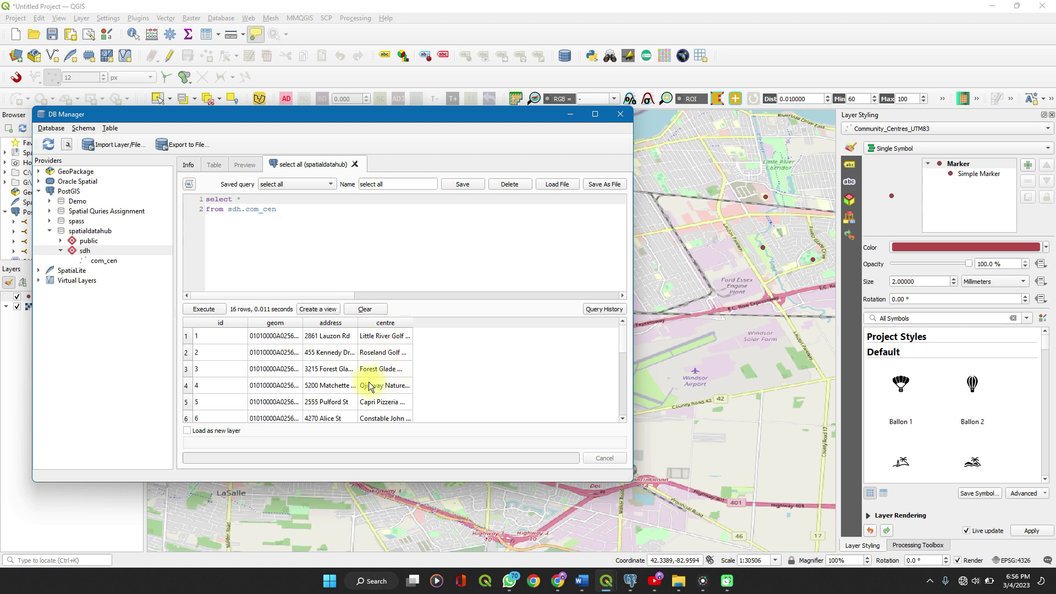
scroll(369, 386, down, 4)
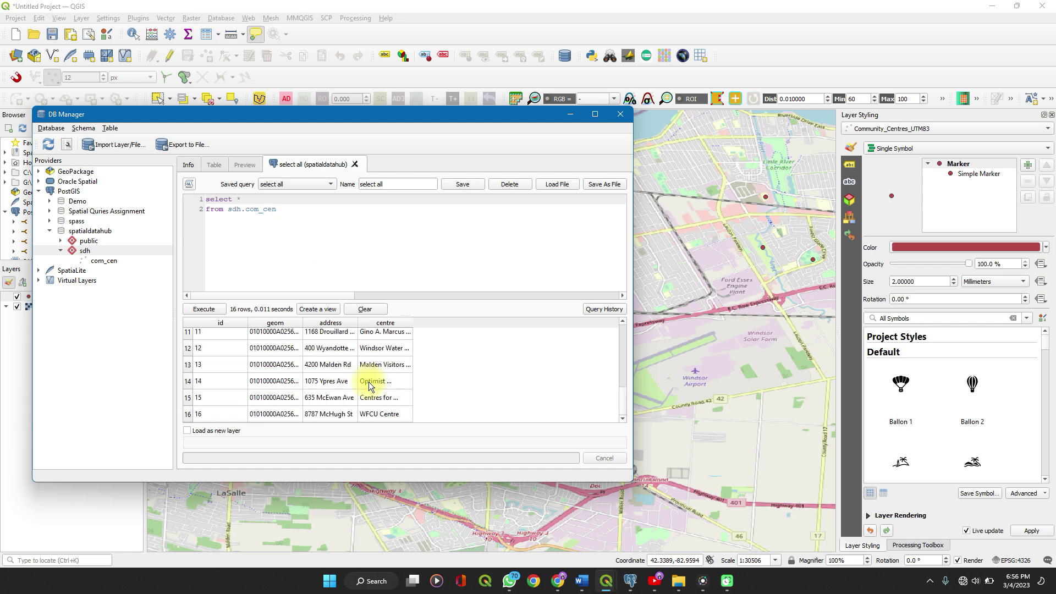
scroll(368, 382, up, 3)
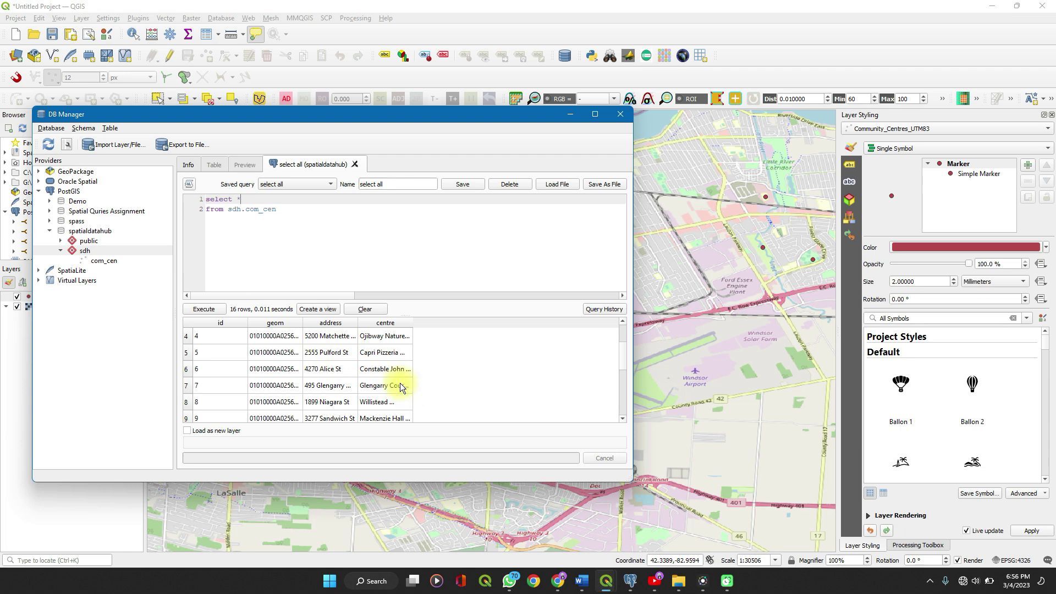
scroll(351, 358, up, 1)
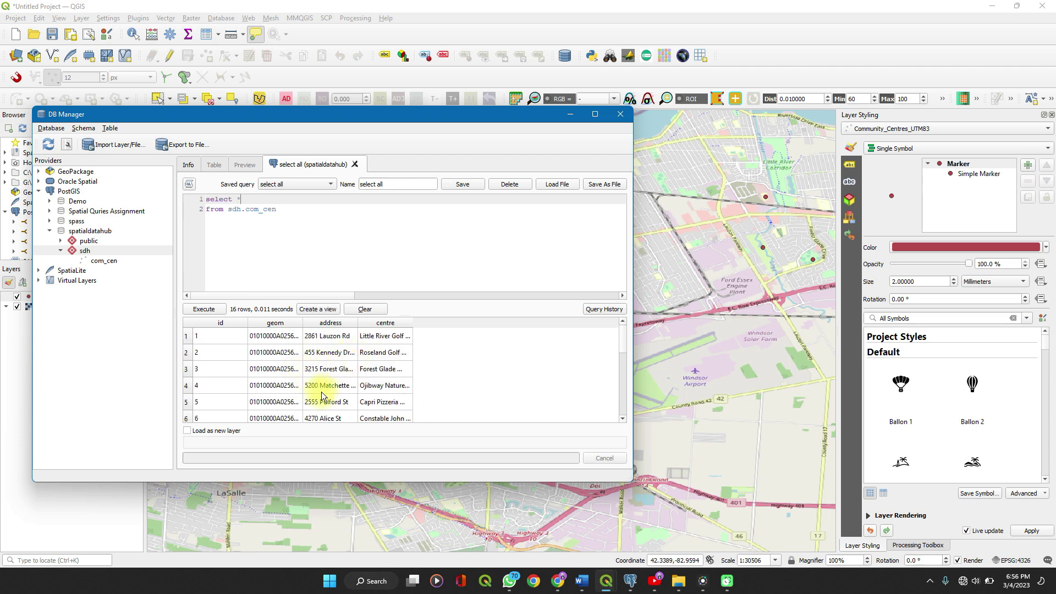
scroll(323, 395, down, 4)
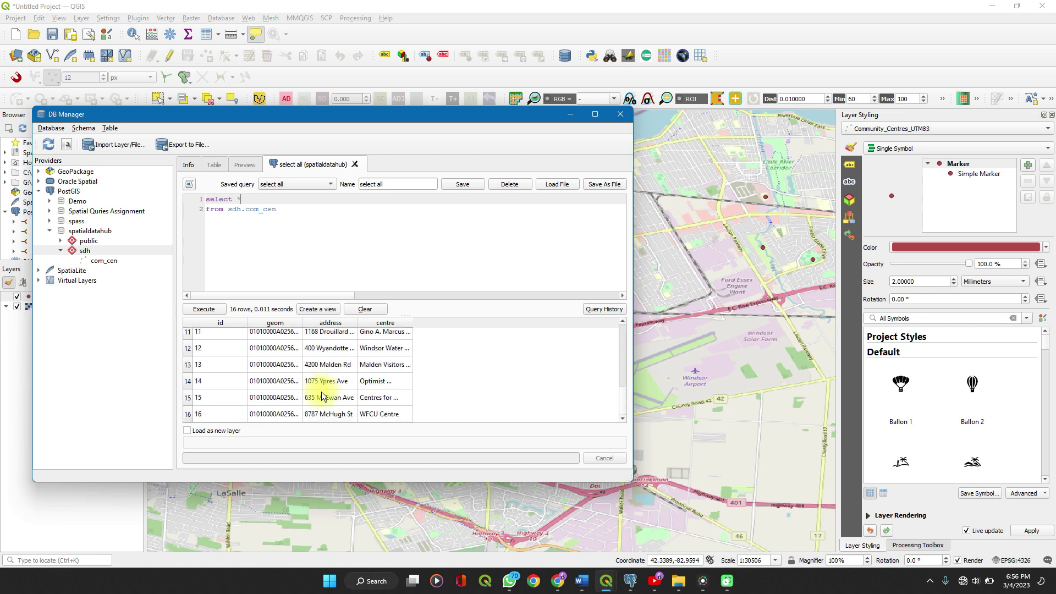
scroll(322, 395, up, 4)
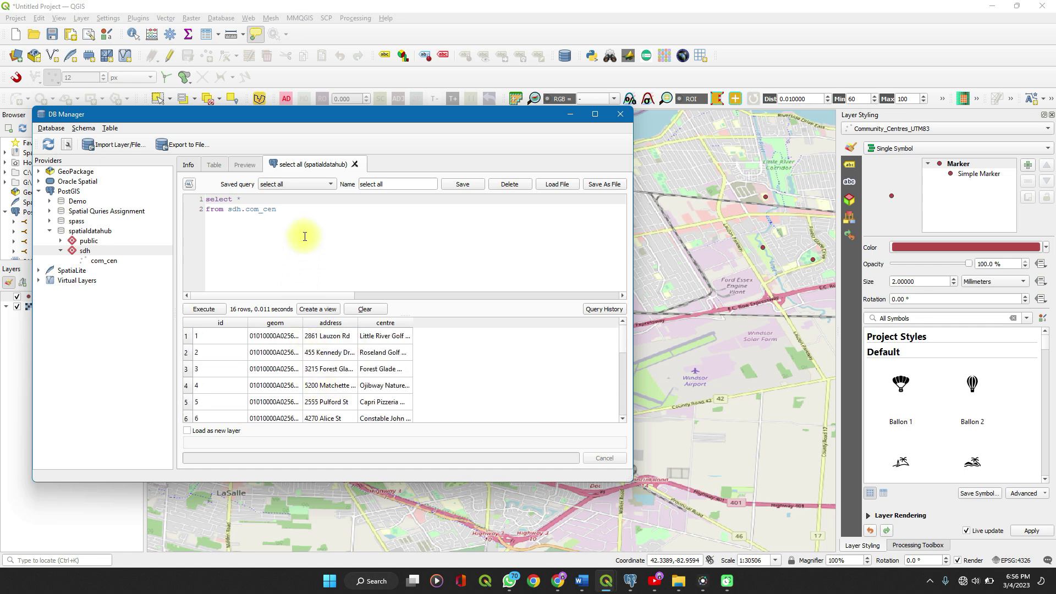
click(299, 216)
key(Return)
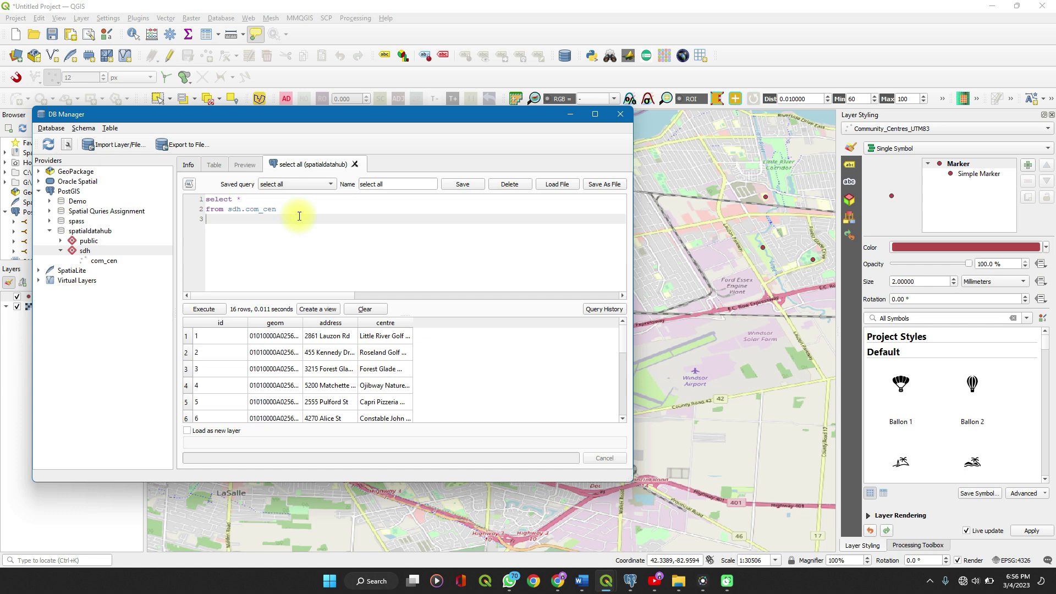
Filter the query with 'Where id = 2', rerun it, and tick Load as new layer.
text(Where id = 2)
key(ctrl+r)
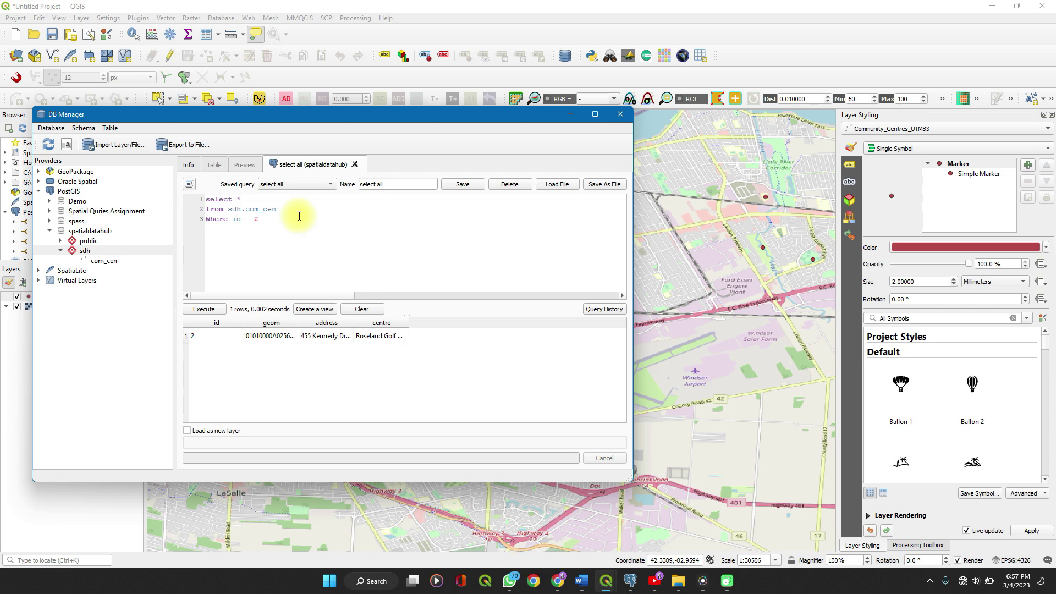
click(188, 430)
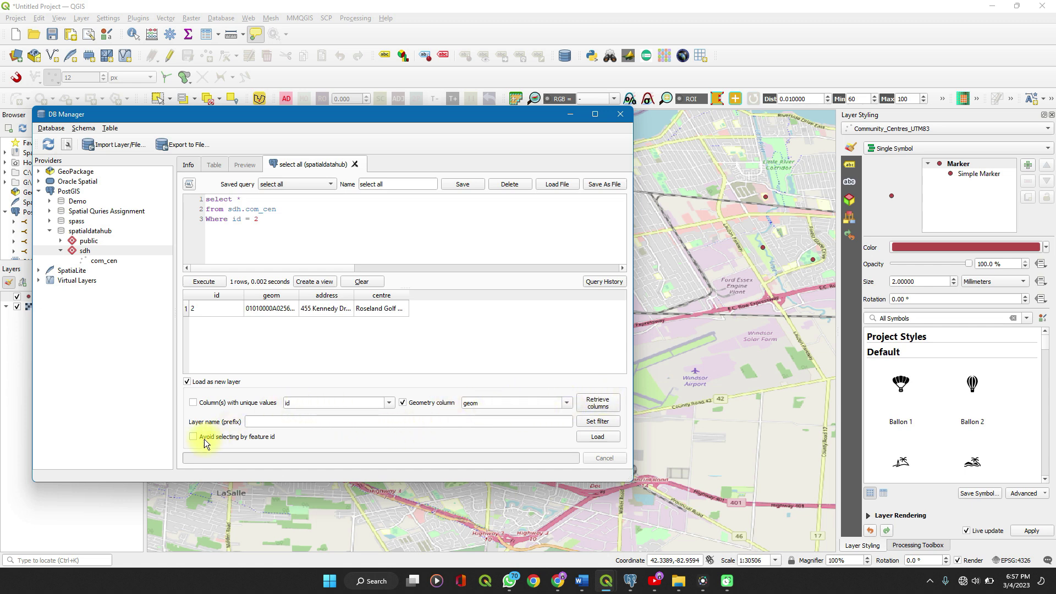
Load the id = 2 result onto the map as QueryLayer and minimize DB Manager.
click(590, 438)
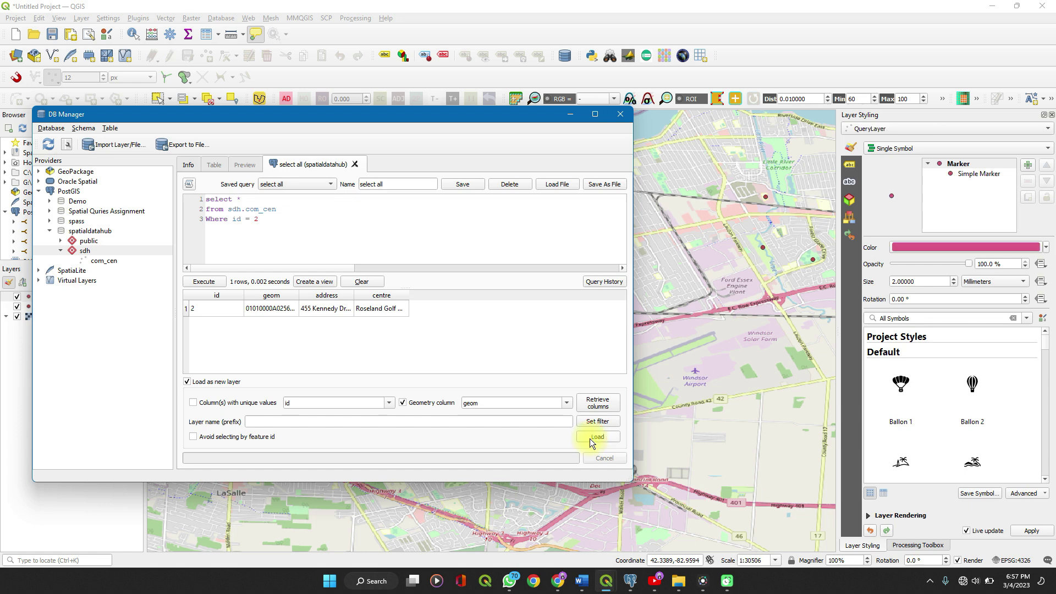
click(571, 114)
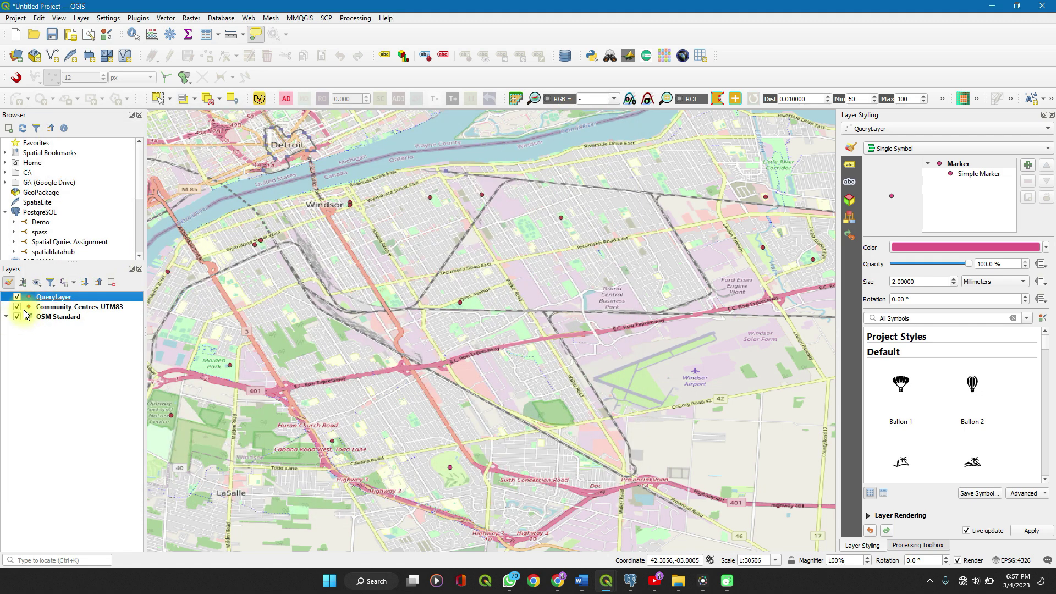
Hide Community_Centres_UTM83, zoom in on the query point, and restore DB Manager.
click(18, 308)
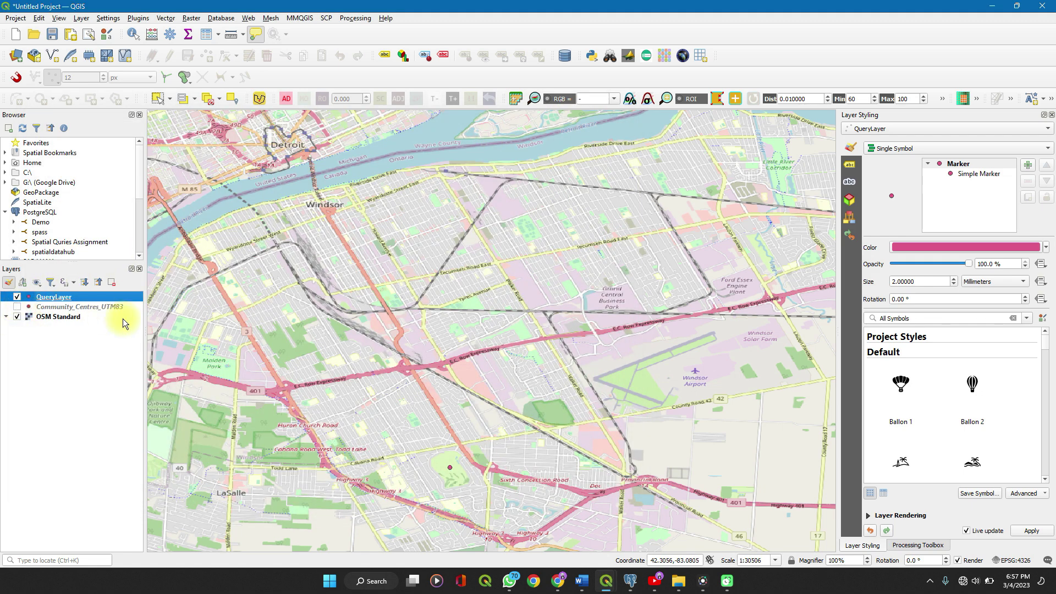
scroll(450, 474, up, 3)
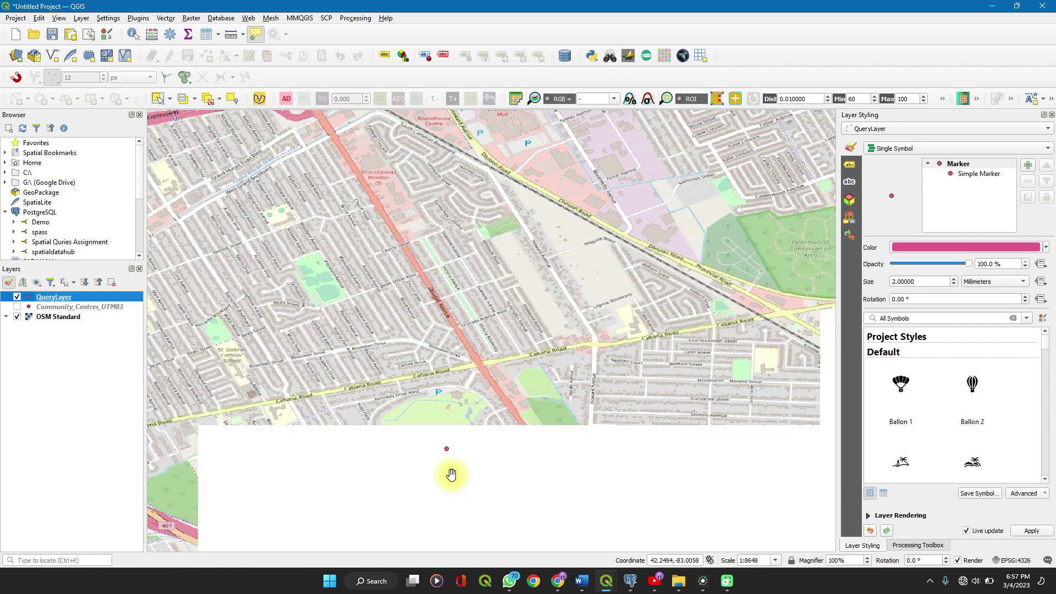
scroll(450, 474, down, 1)
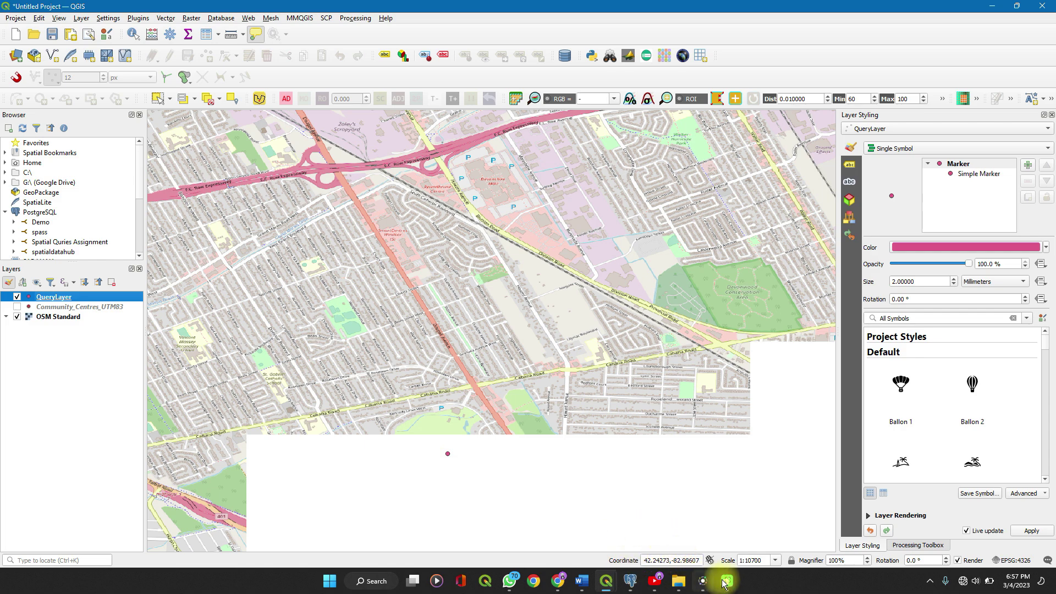
mouse_move(607, 581)
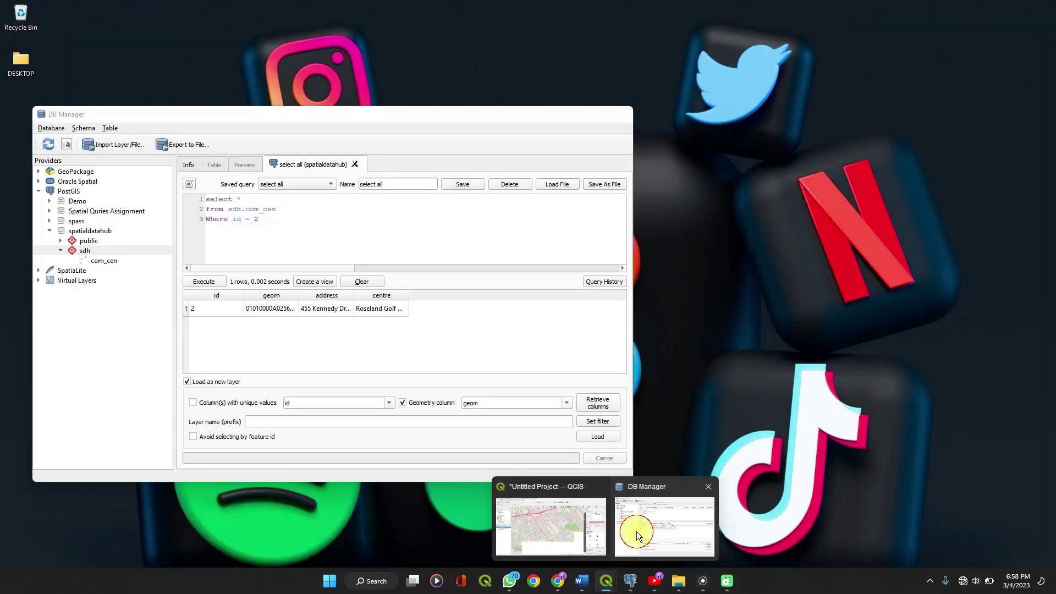
click(636, 532)
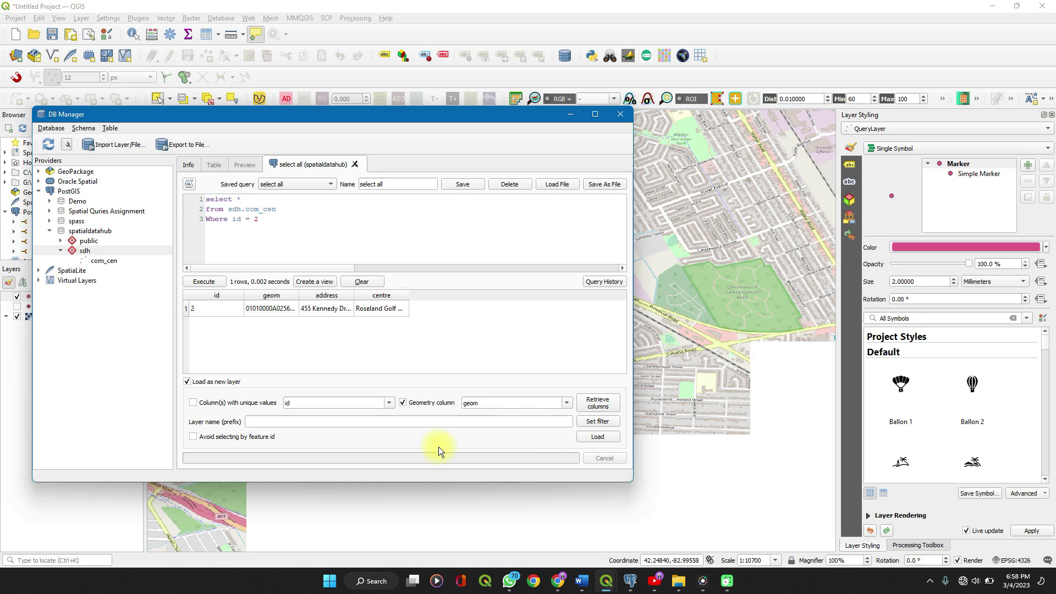
Enter 'dkddl' as the layer name prefix and select com_cen in the database tree.
click(287, 424)
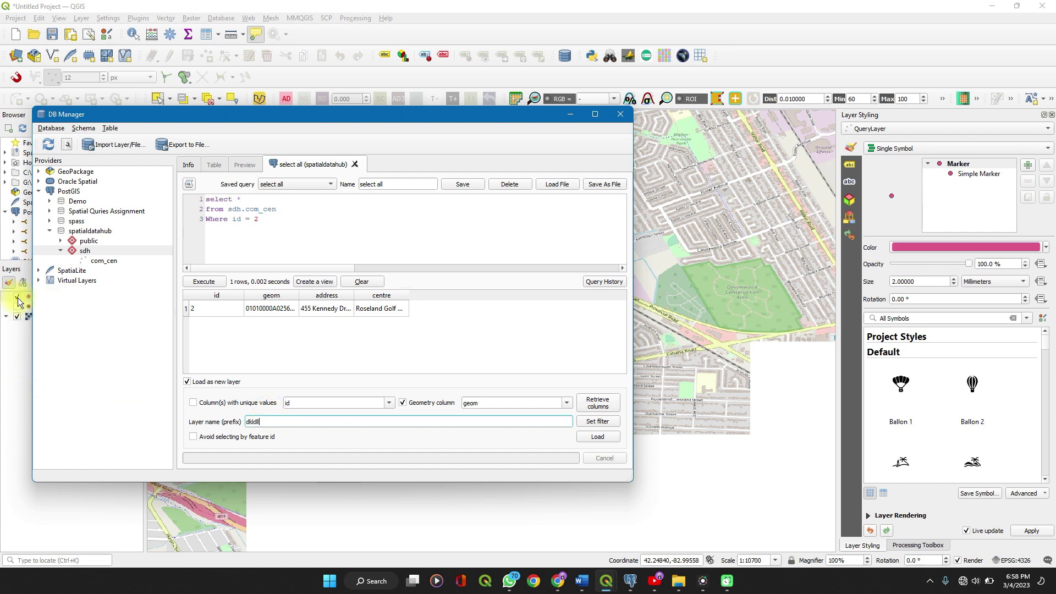
click(421, 406)
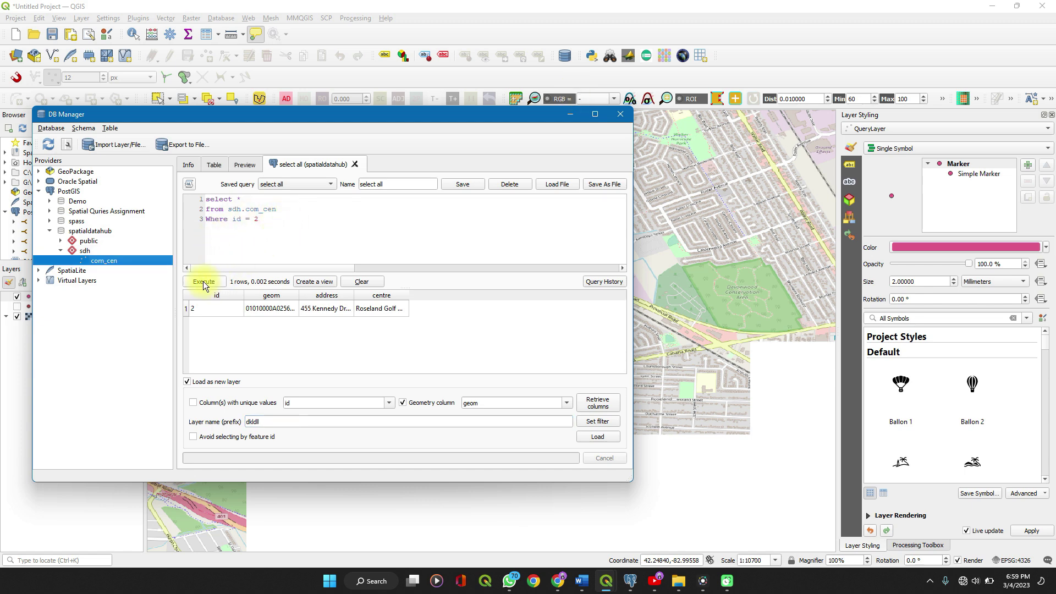
click(106, 260)
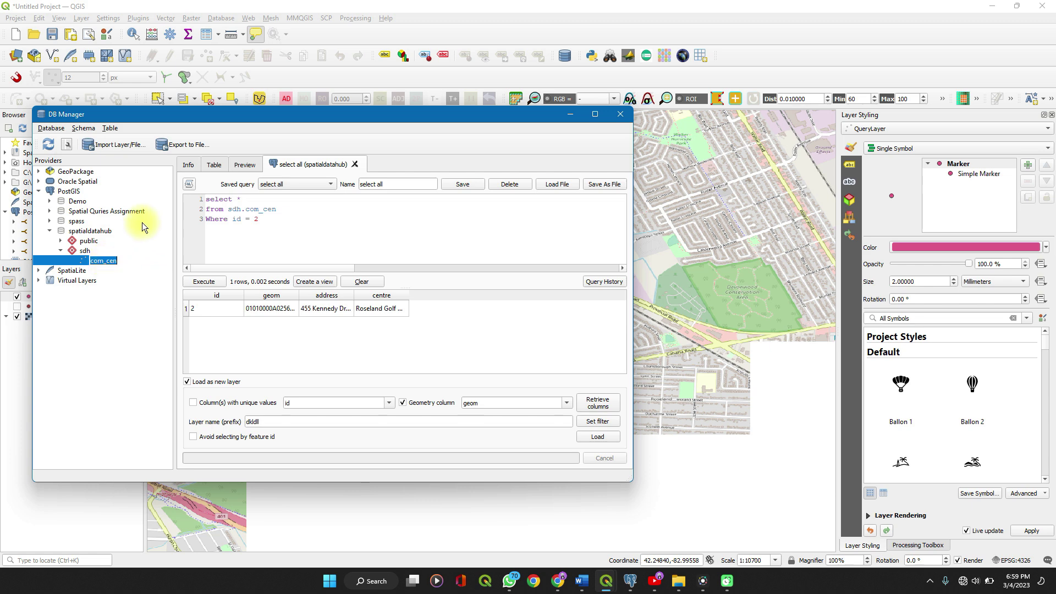
click(253, 237)
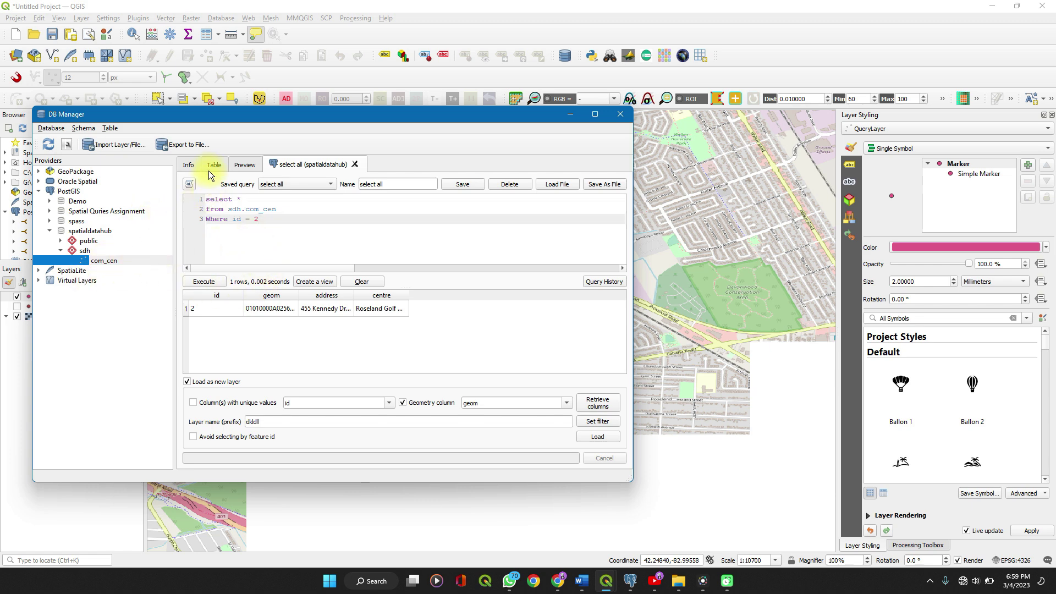
click(191, 144)
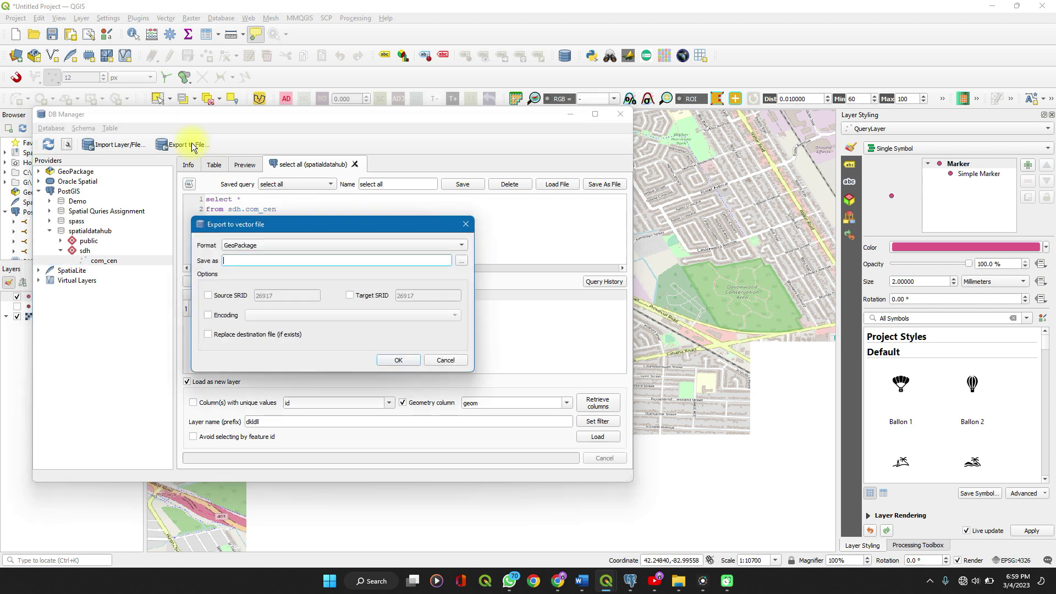
click(308, 246)
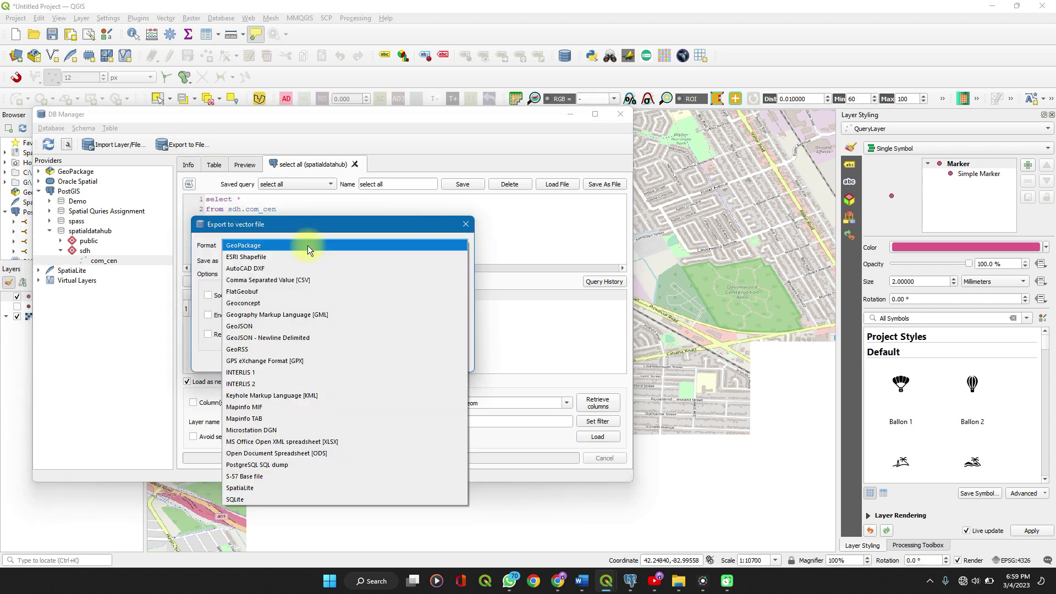
click(308, 245)
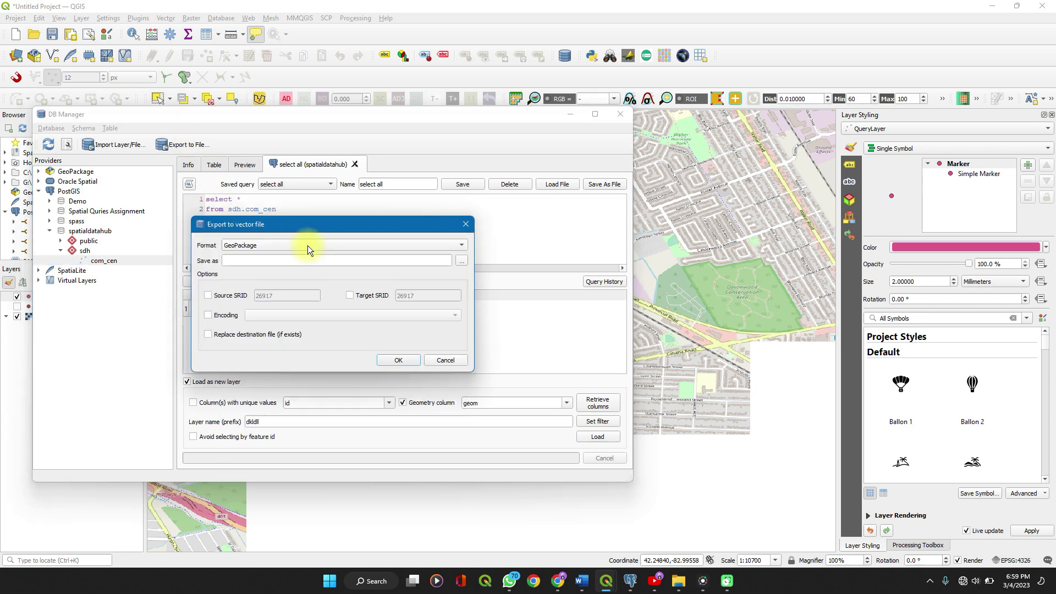
click(248, 261)
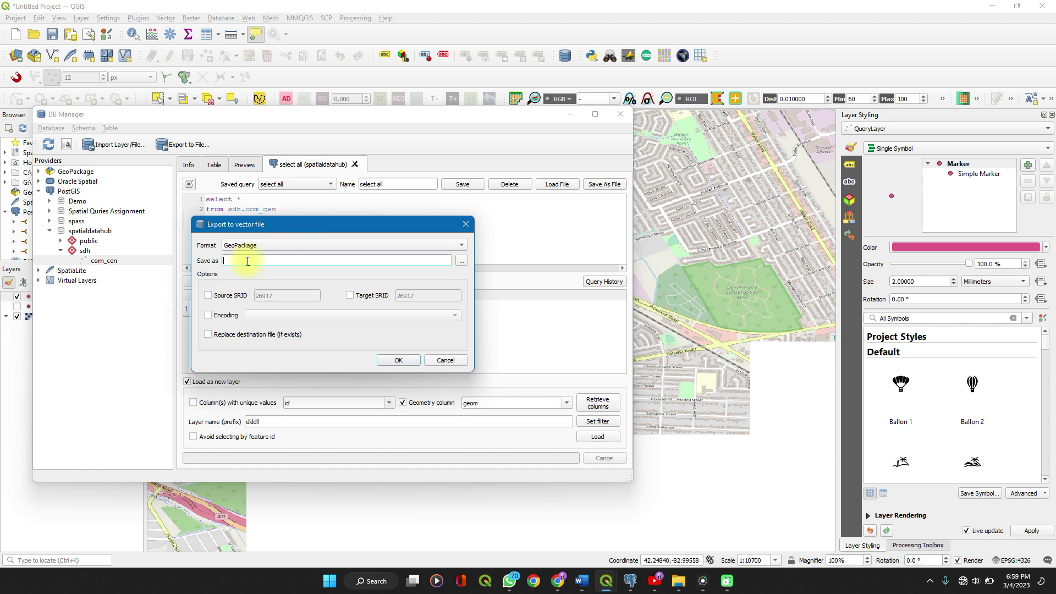
click(462, 261)
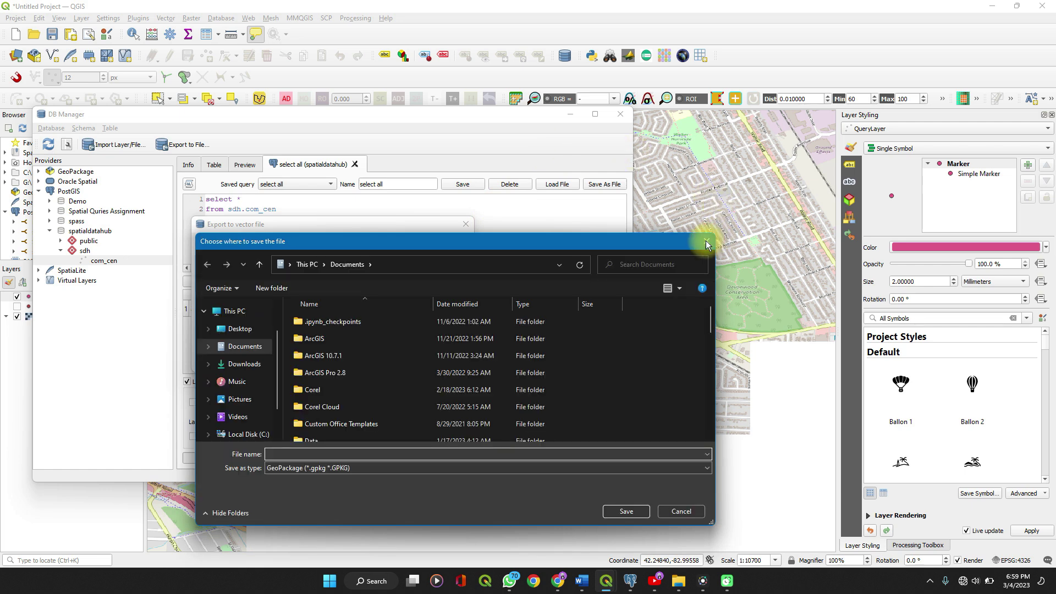
click(706, 240)
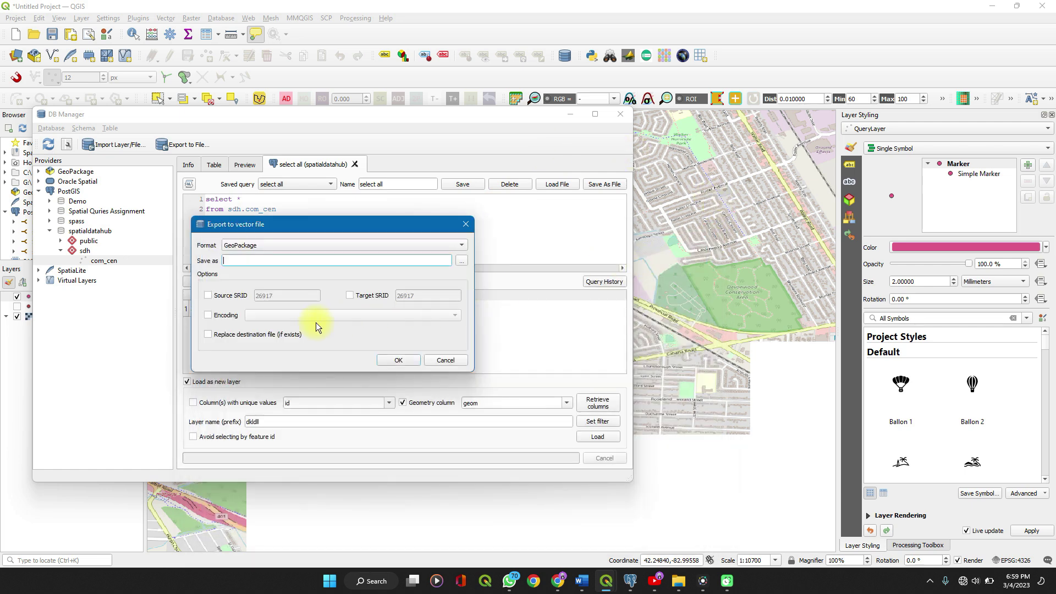
click(450, 362)
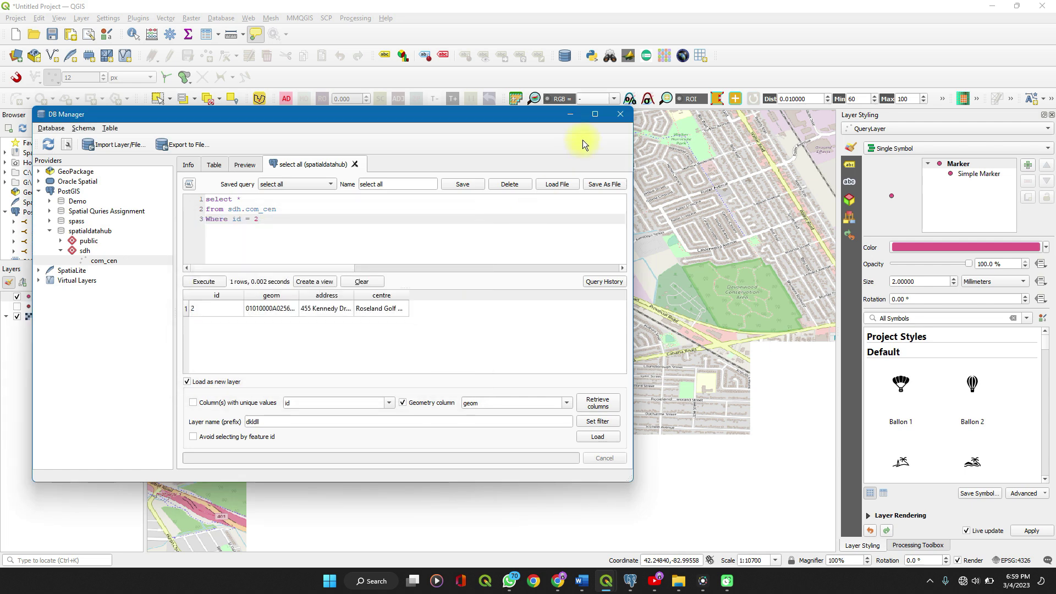
click(617, 115)
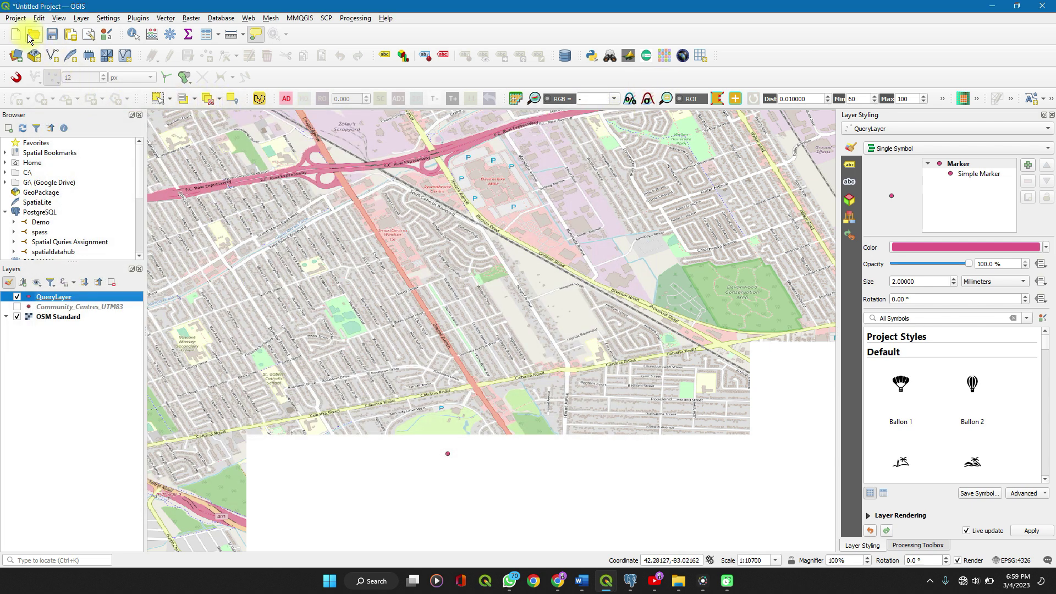
Open the Save project to PostgreSQL dialog via Project > Save To.
click(17, 20)
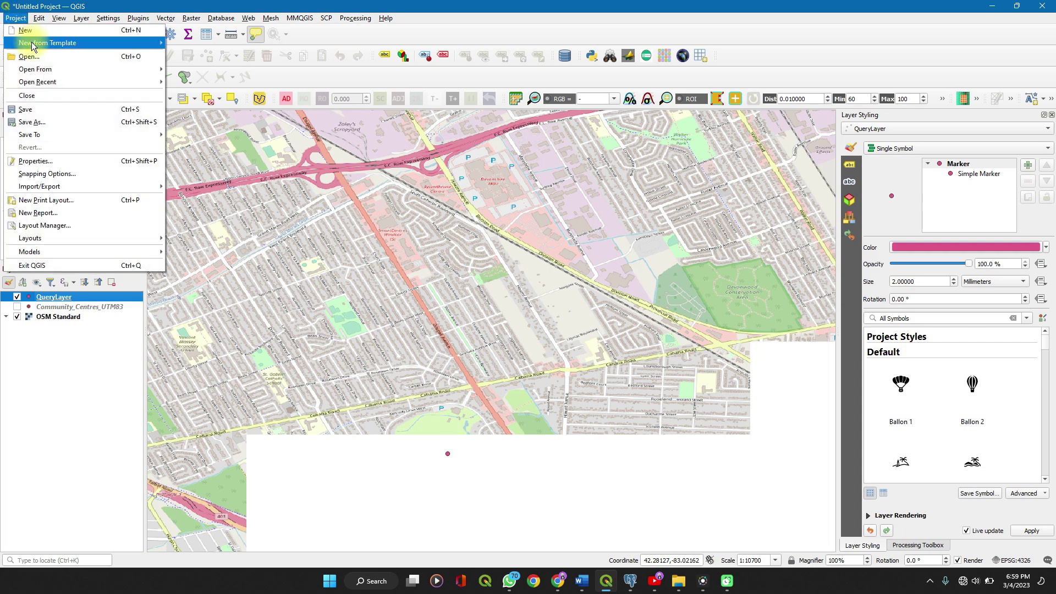
mouse_move(124, 136)
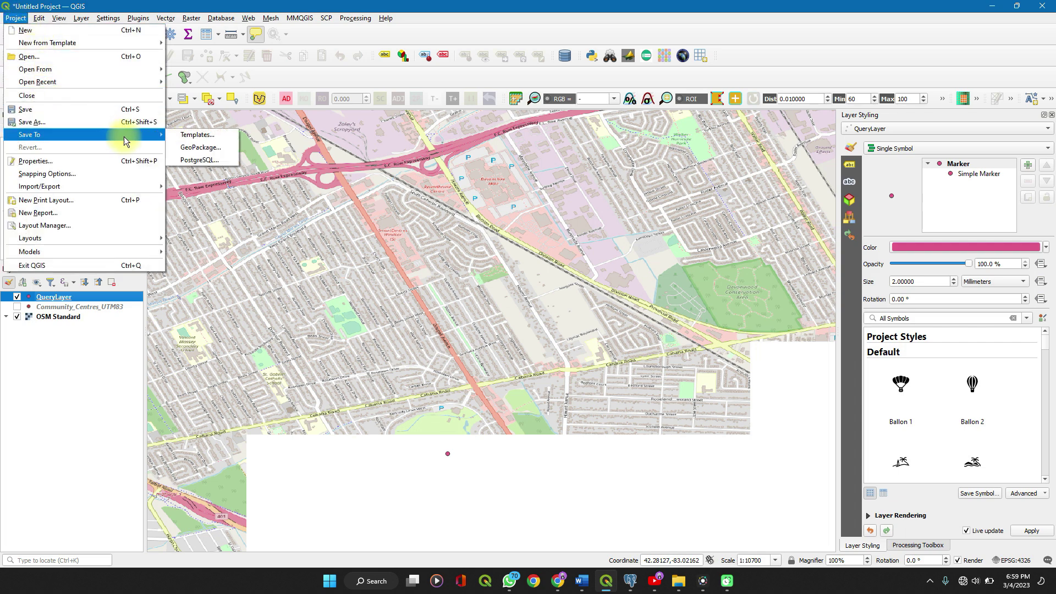
click(188, 160)
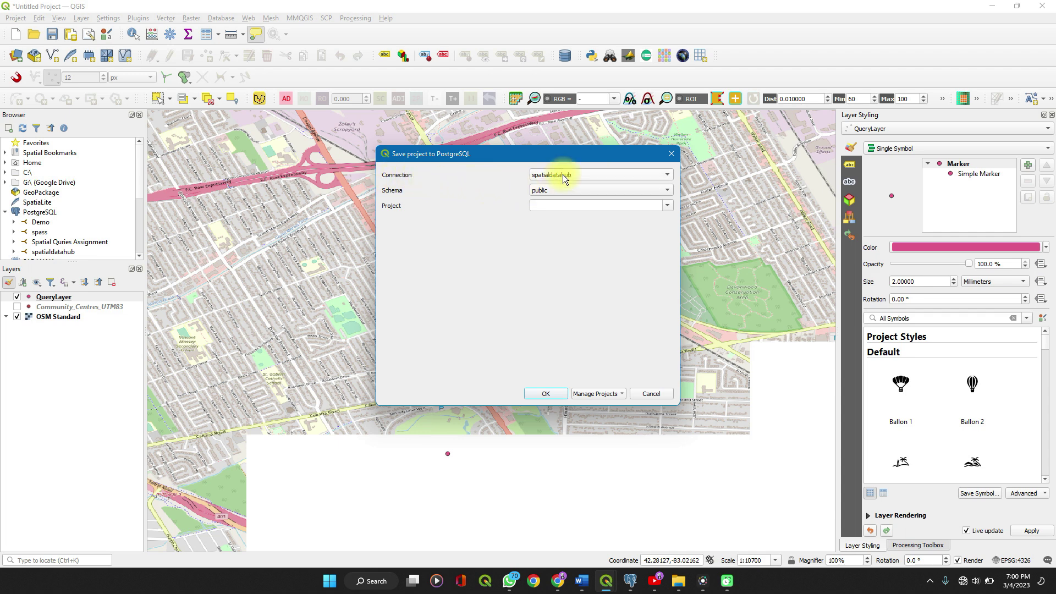
Save the project as 'youtube' in spatialdatahub's sdh schema, then bring pgAdmin 4 forward.
click(562, 174)
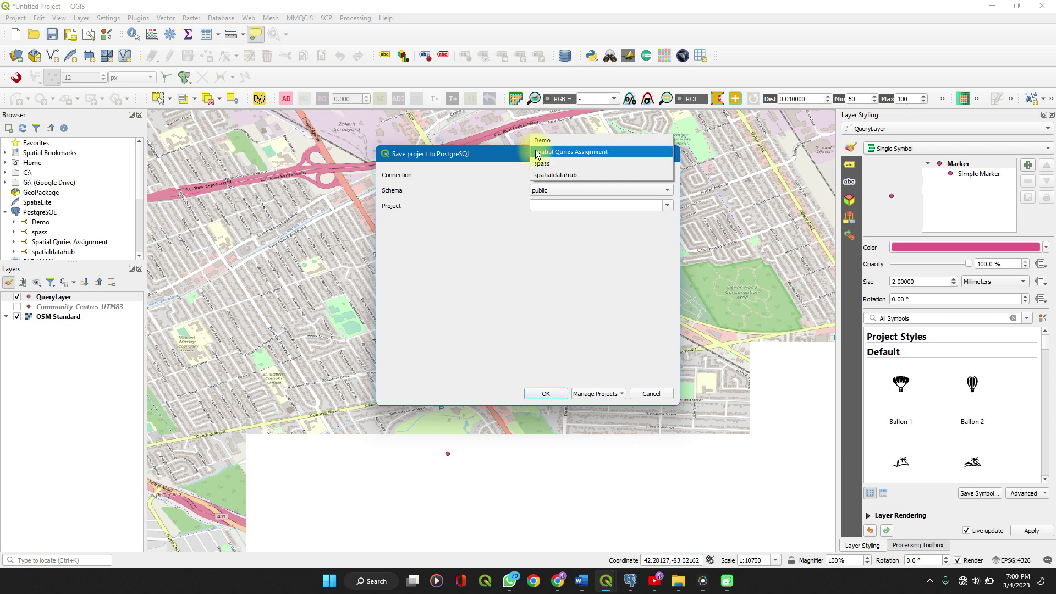
click(495, 170)
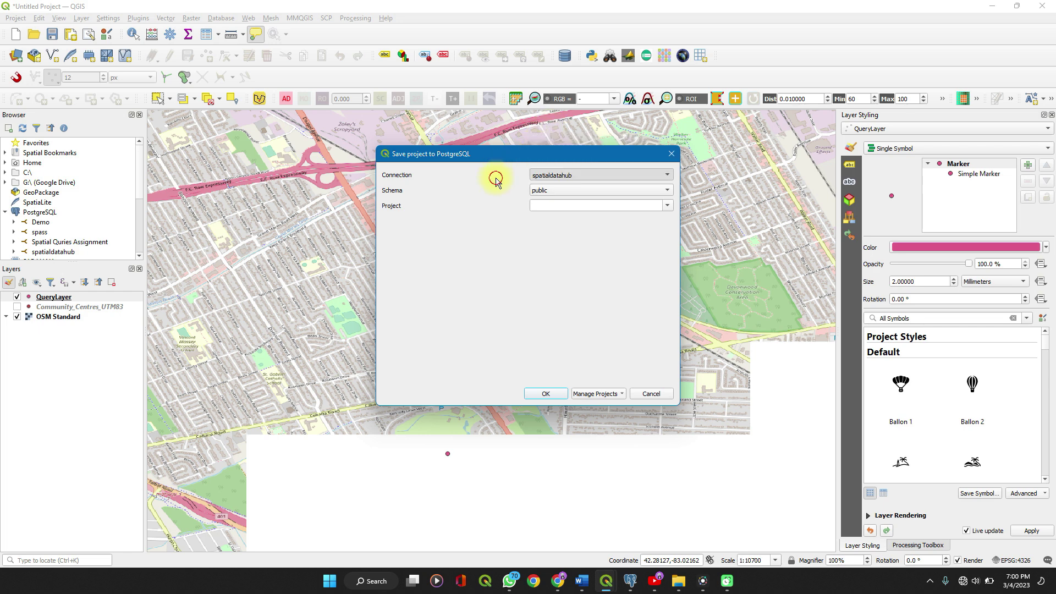
click(560, 191)
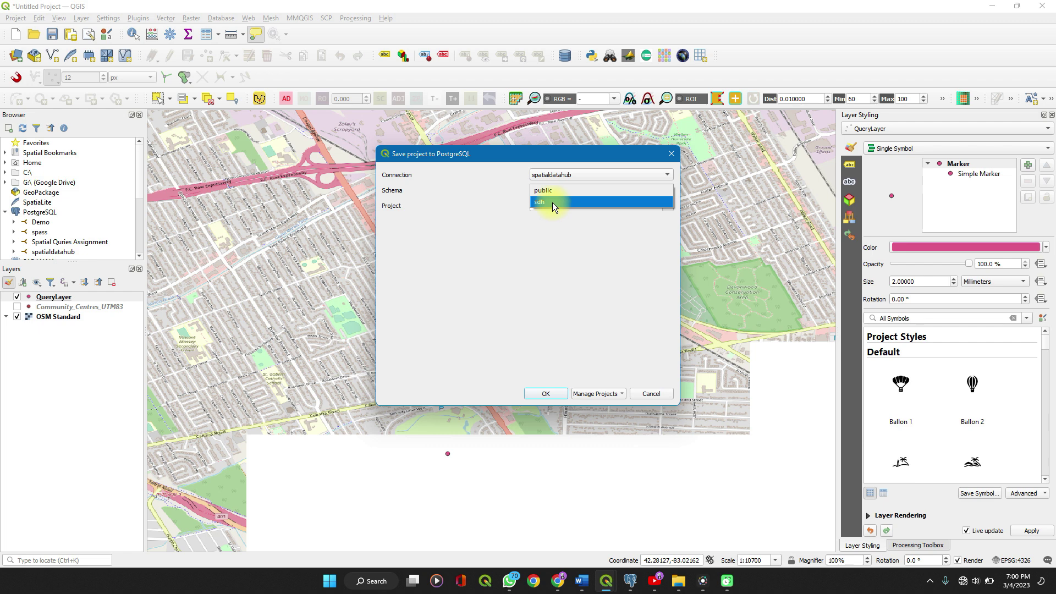
click(553, 203)
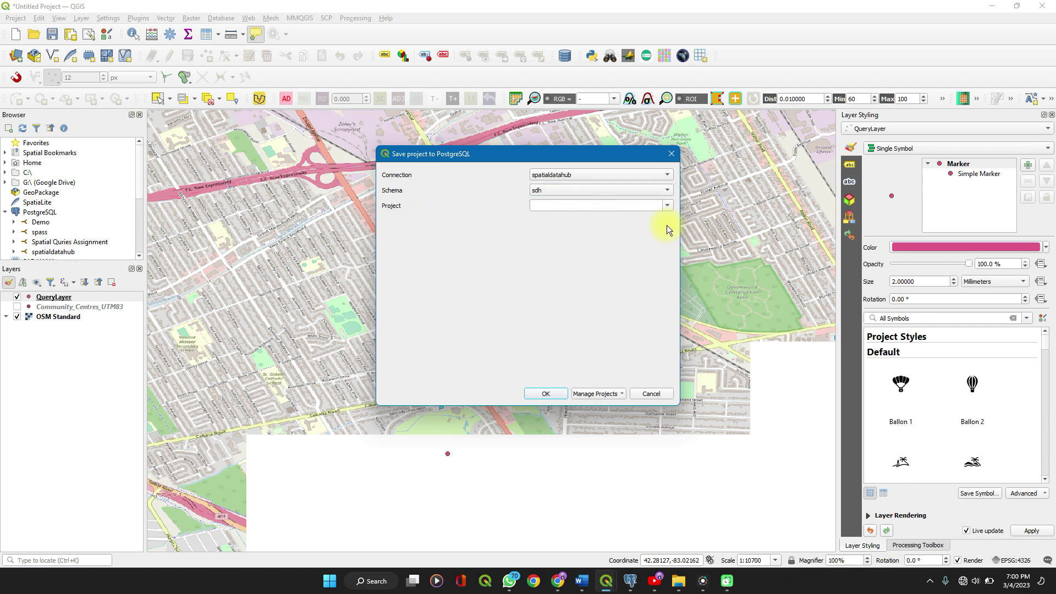
click(639, 209)
text(youtube)
click(547, 391)
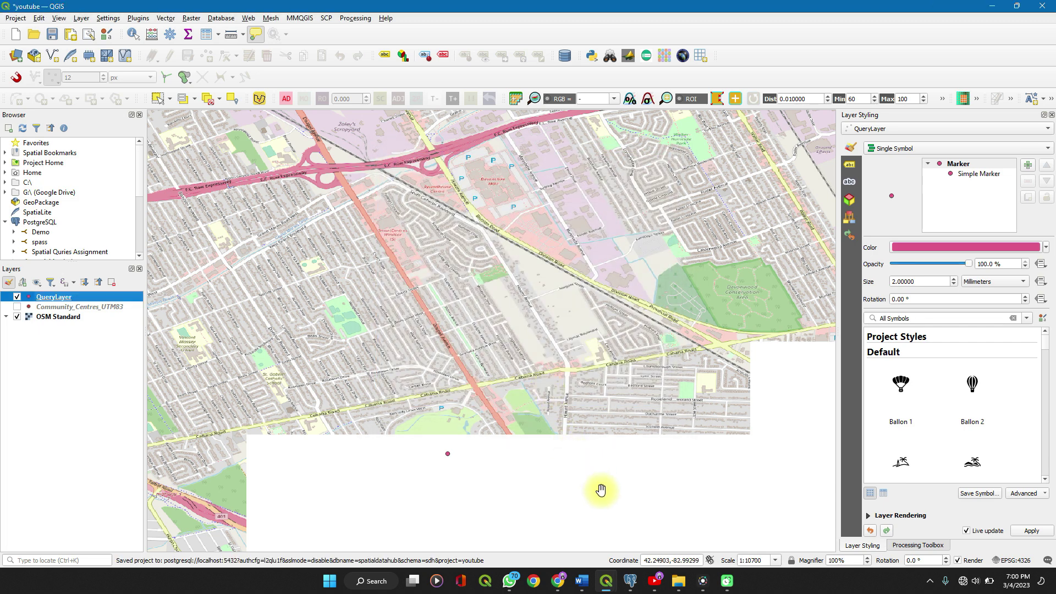
click(635, 582)
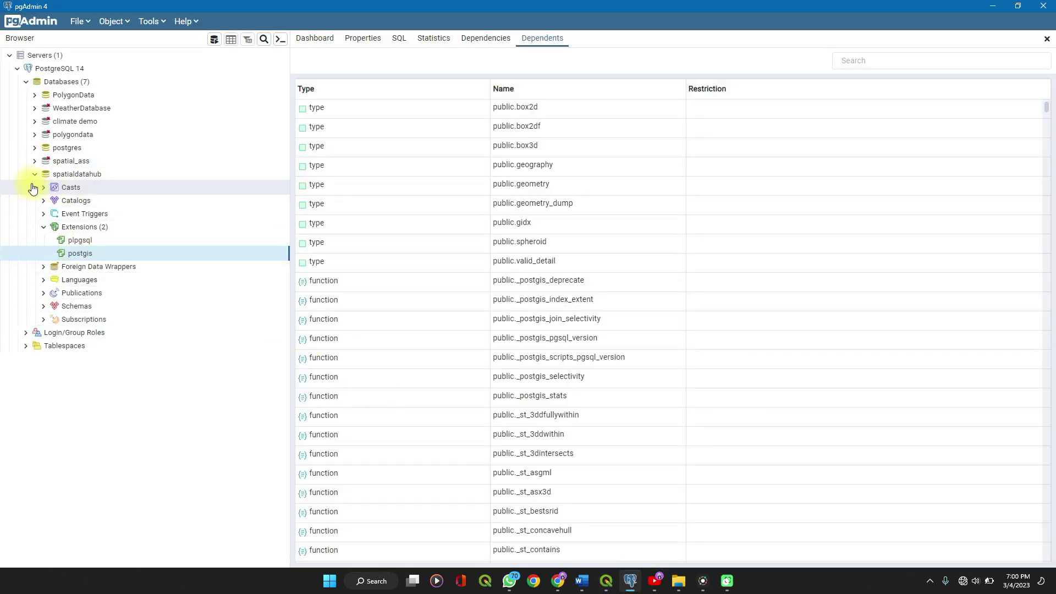
Refresh spatialdatahub and expand Schemas > sdh > Tables to reveal com_cen and qgis_projects.
right_click(68, 177)
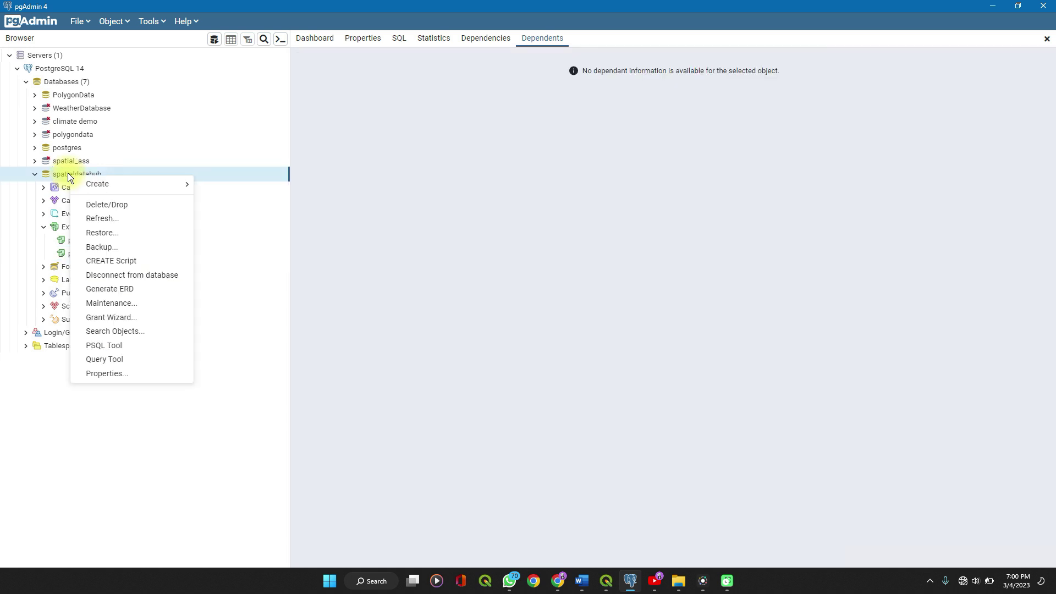
click(92, 218)
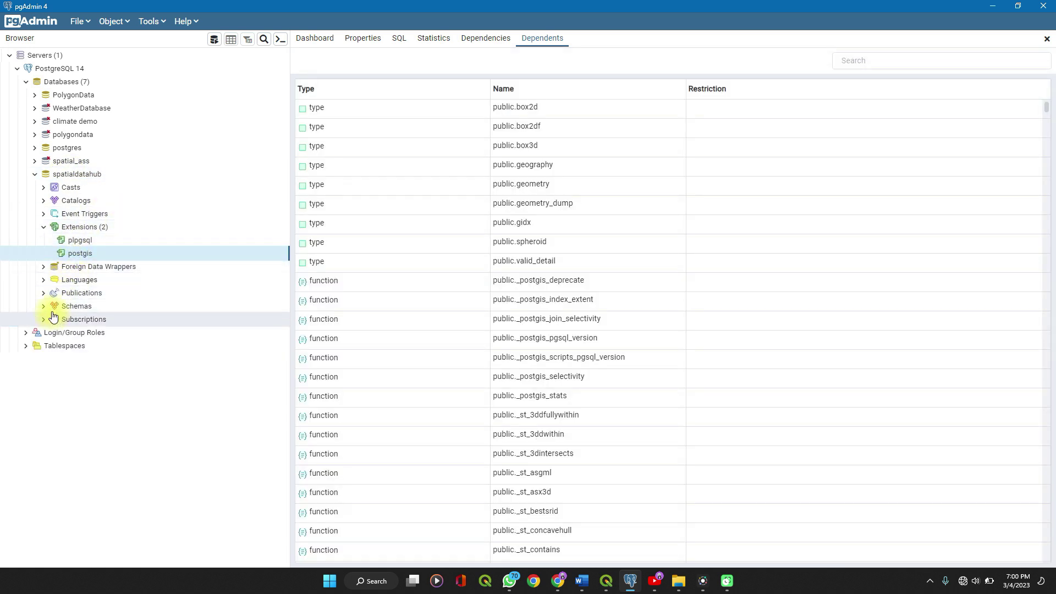
click(44, 308)
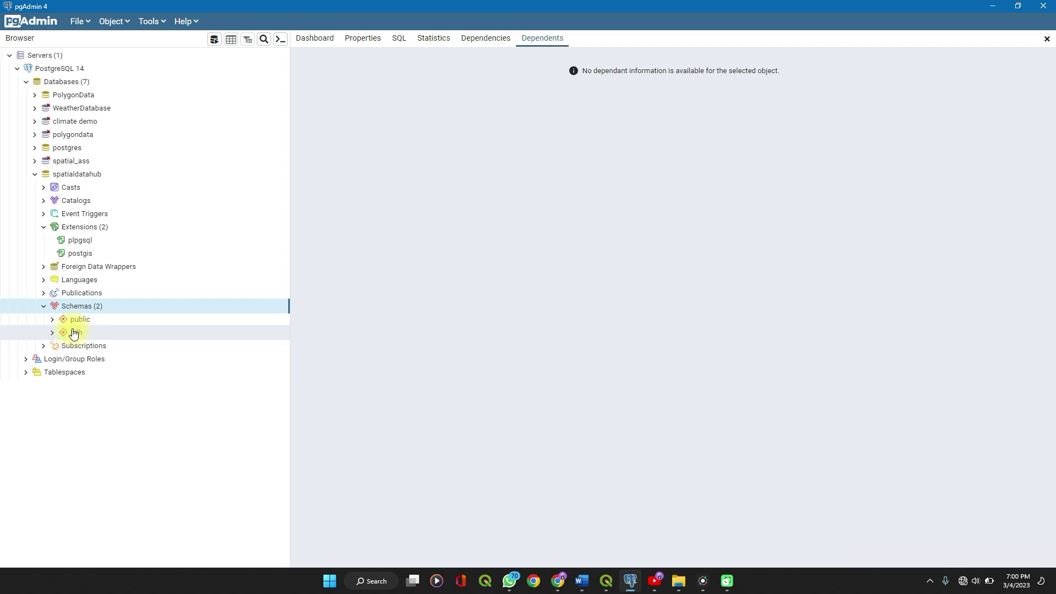
click(51, 334)
scroll(90, 384, down, 1)
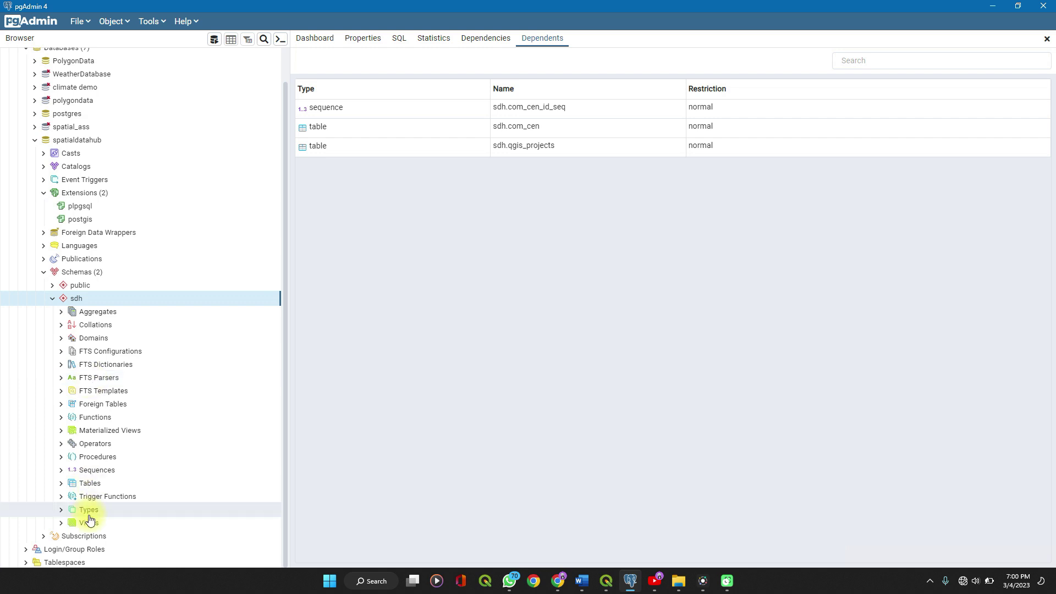
click(61, 486)
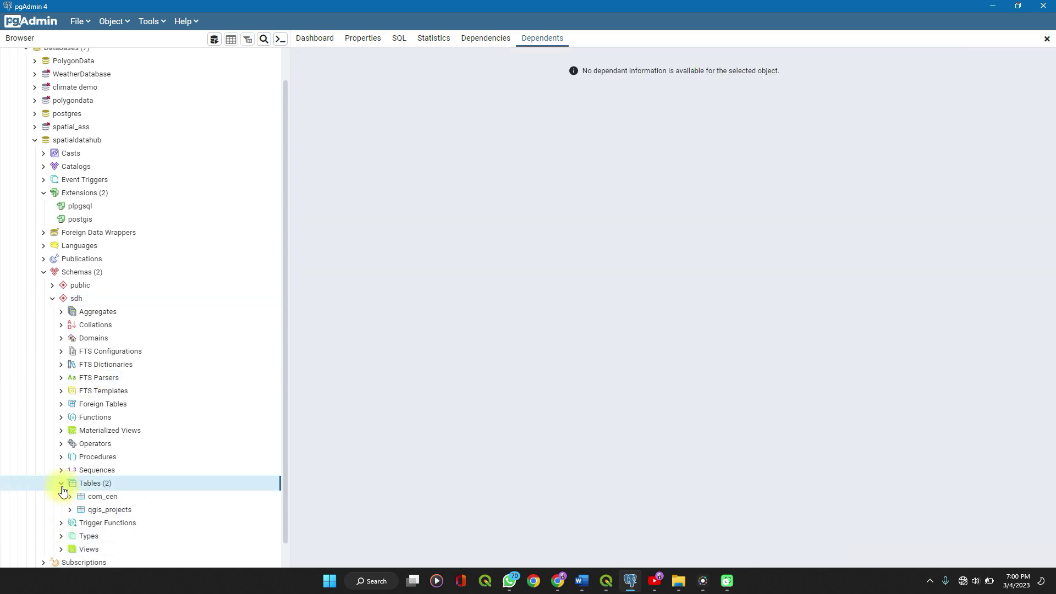
scroll(61, 486, down, 1)
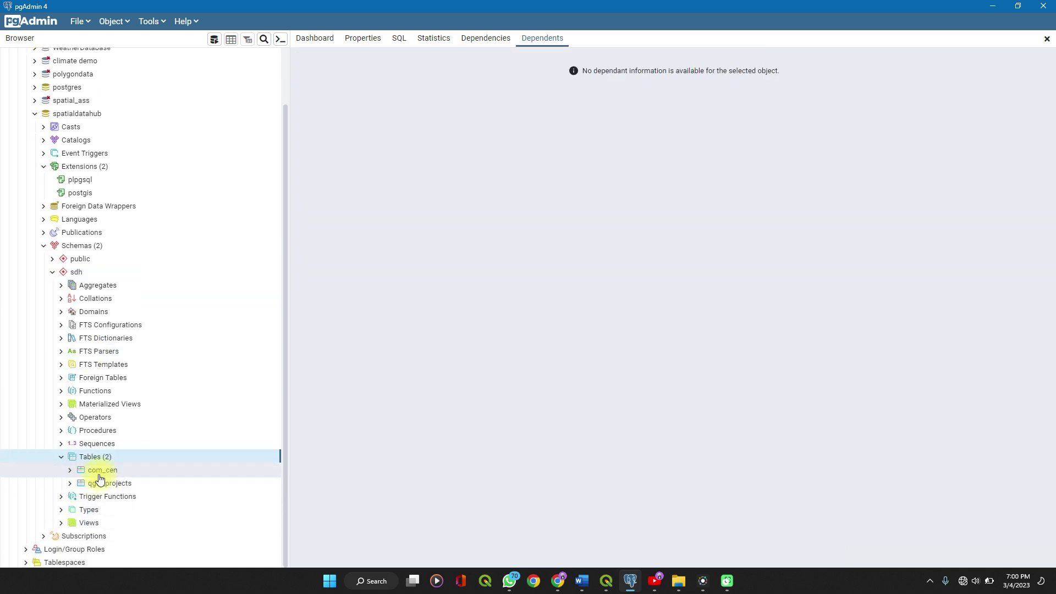